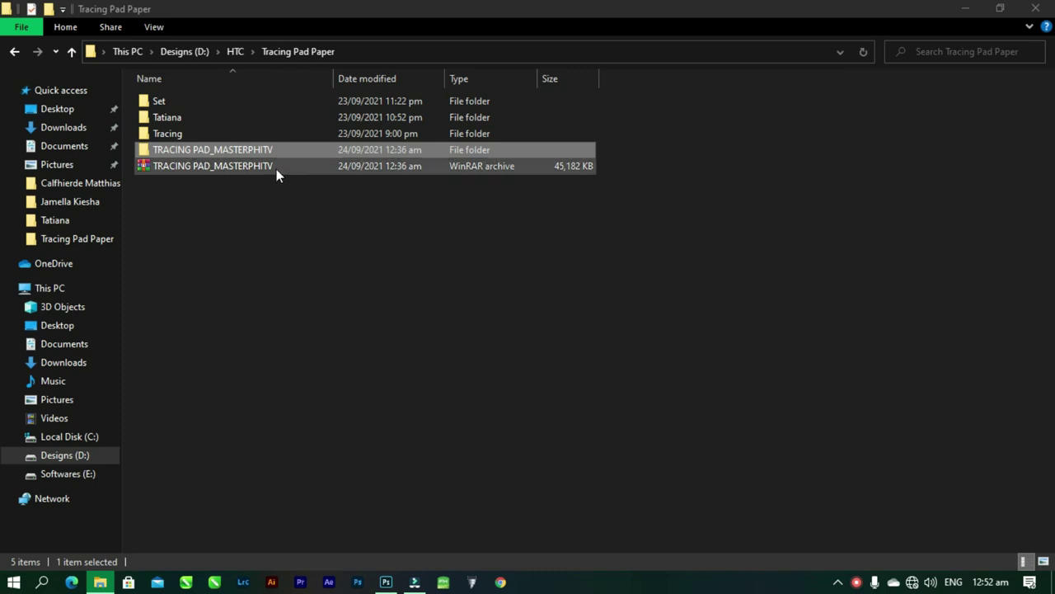
Open the Cursive Dotted Font folder inside the Fonts folder of TRACING PAD_MASTERPHITV
mouse_move(276, 172)
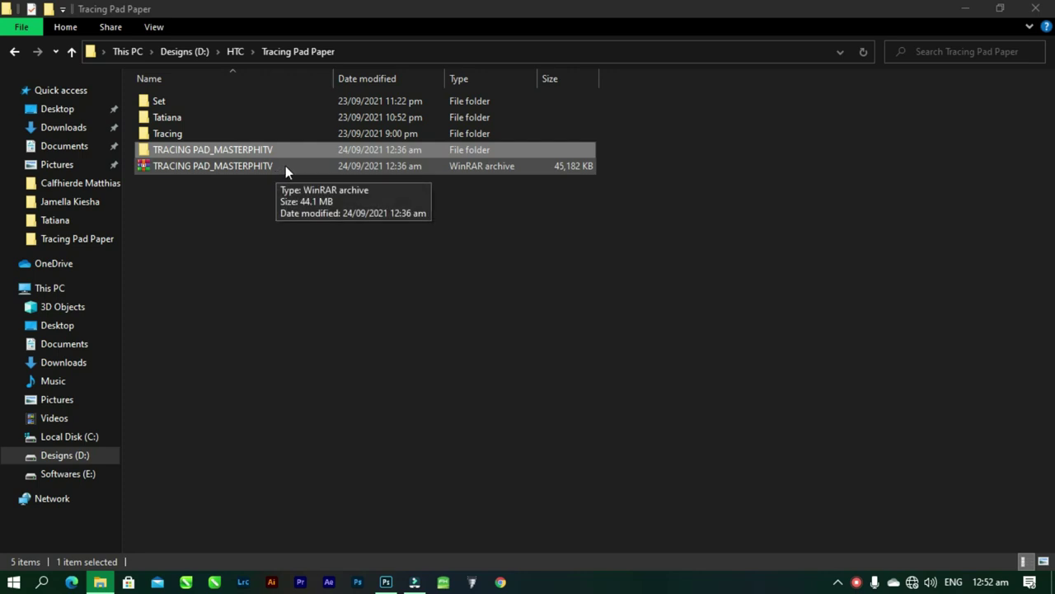
left_click(294, 149)
double_click(294, 149)
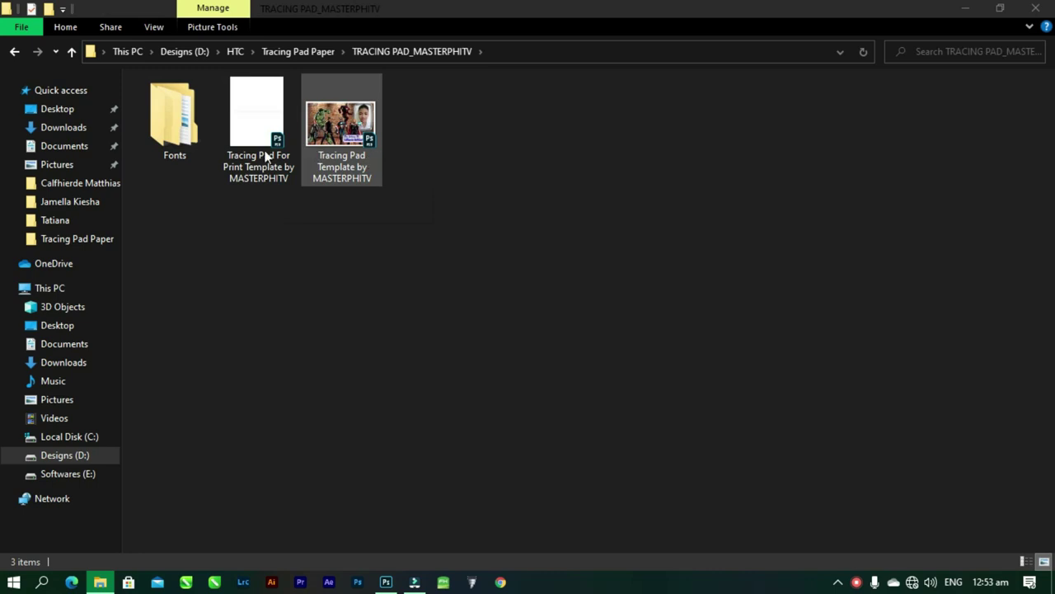
left_click(199, 121)
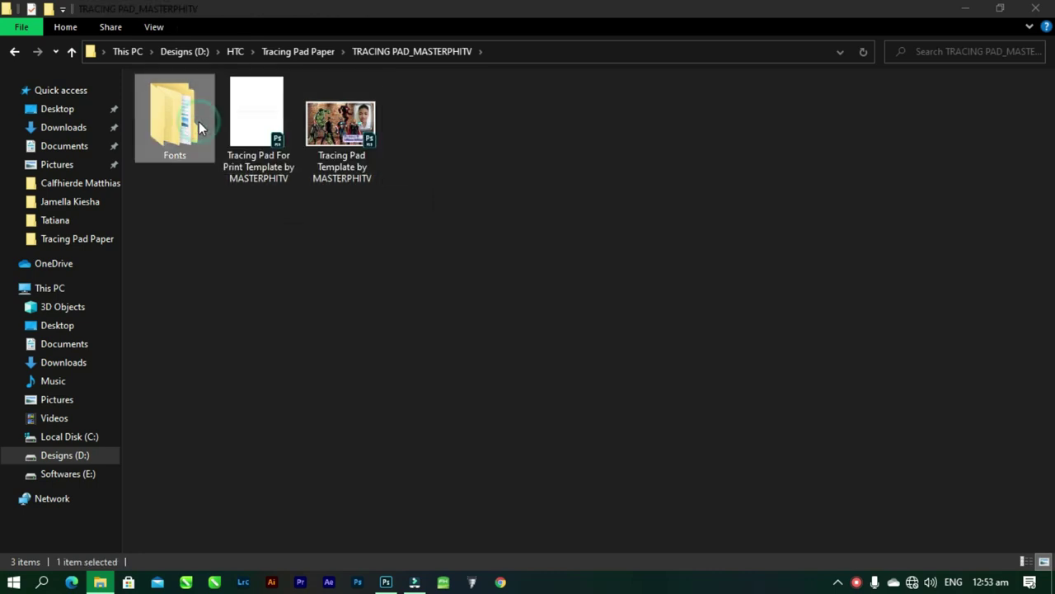
double_click(199, 121)
left_click(201, 106)
double_click(201, 105)
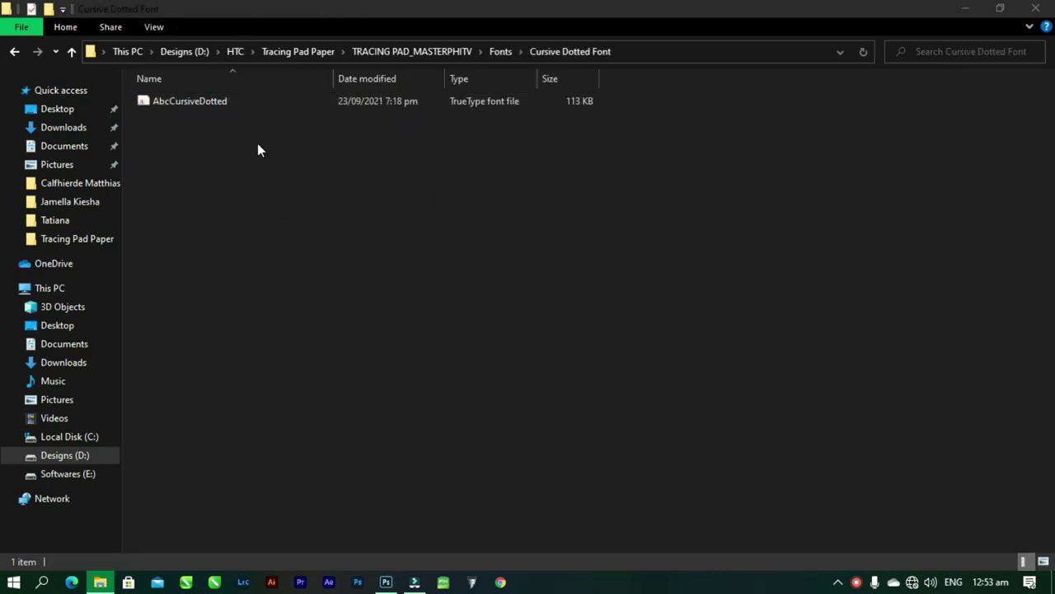
Install the AbcCursiveDotted font
double_click(225, 102)
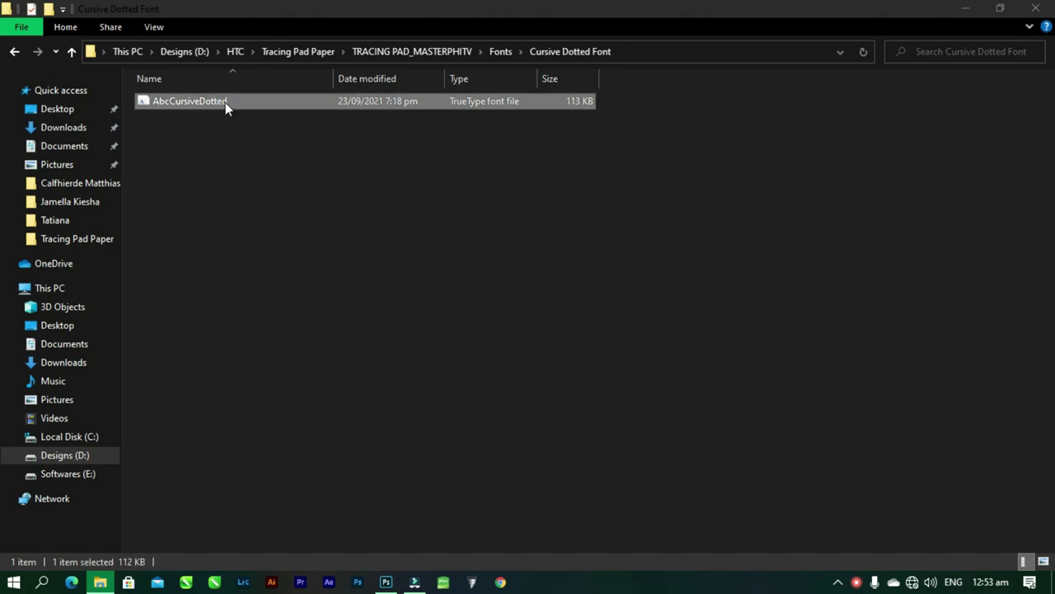
right_click(225, 103)
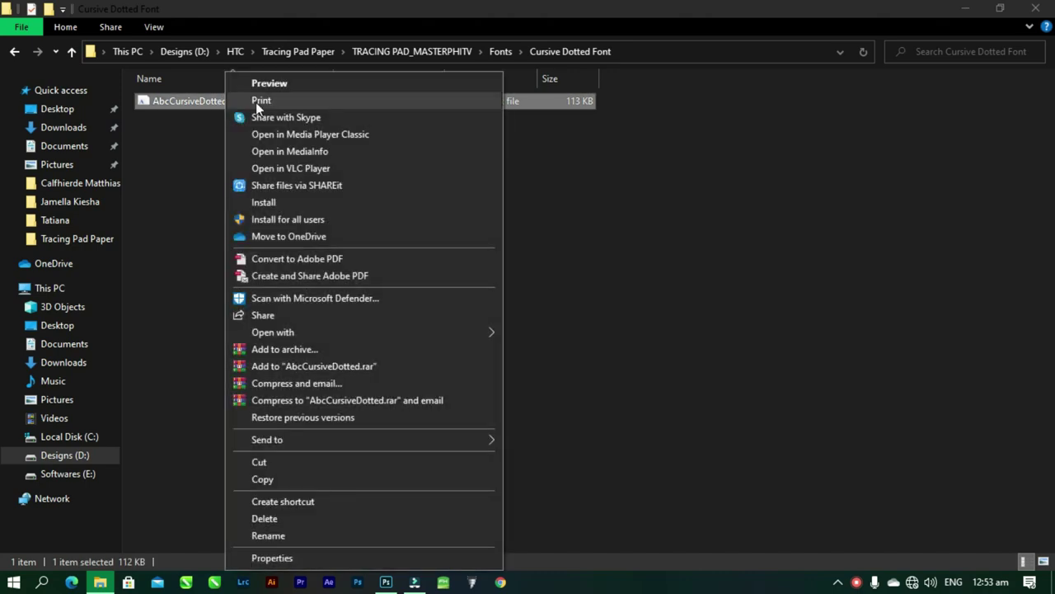
left_click(306, 201)
left_click(681, 190)
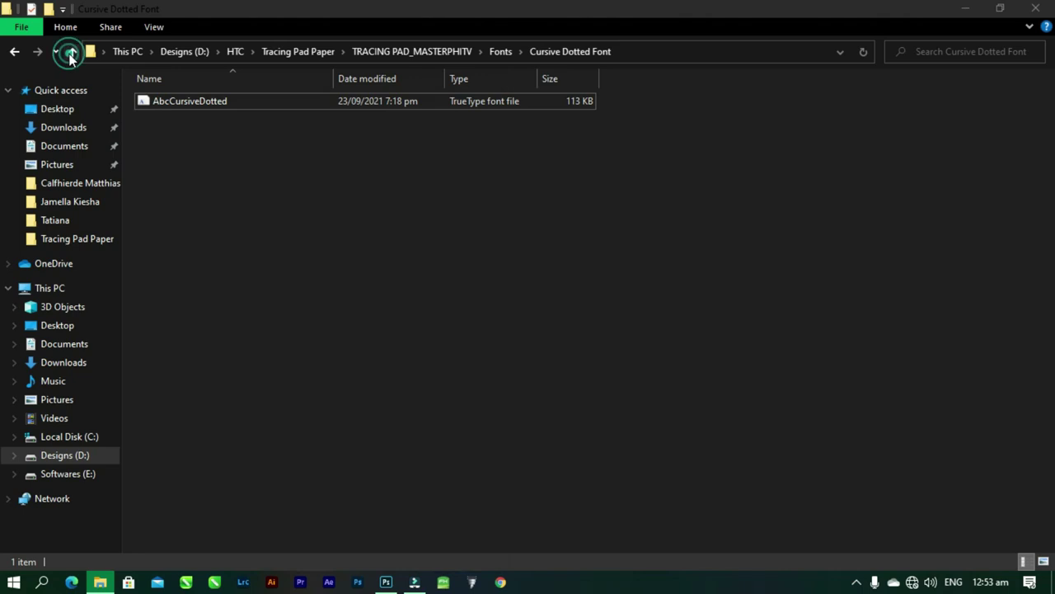
Open the Dotted Normal font folder and install all the fonts in it
left_click(71, 53)
double_click(183, 123)
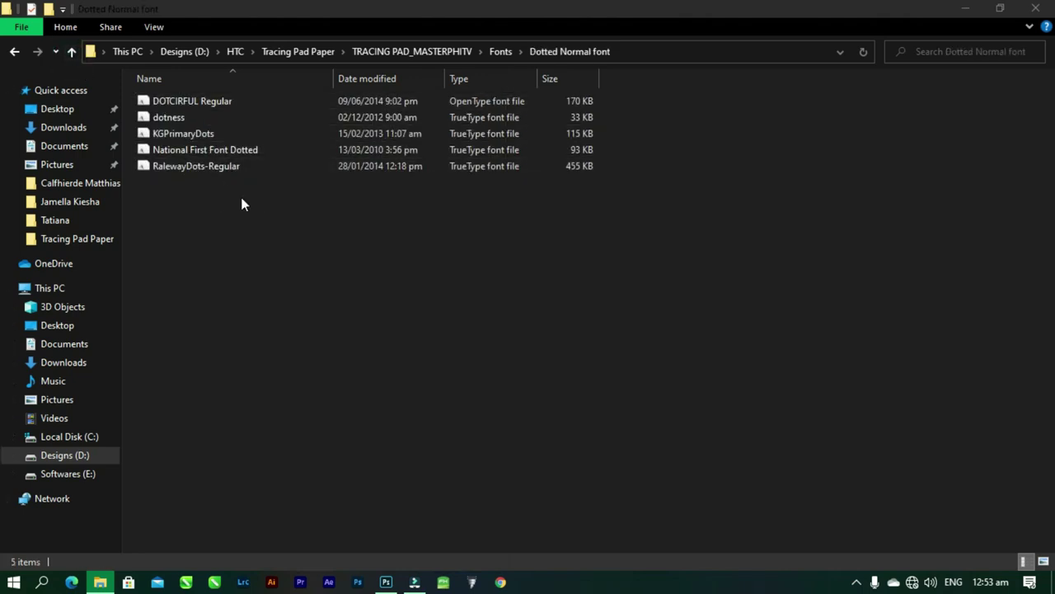
key("ctrl+a")
right_click(204, 141)
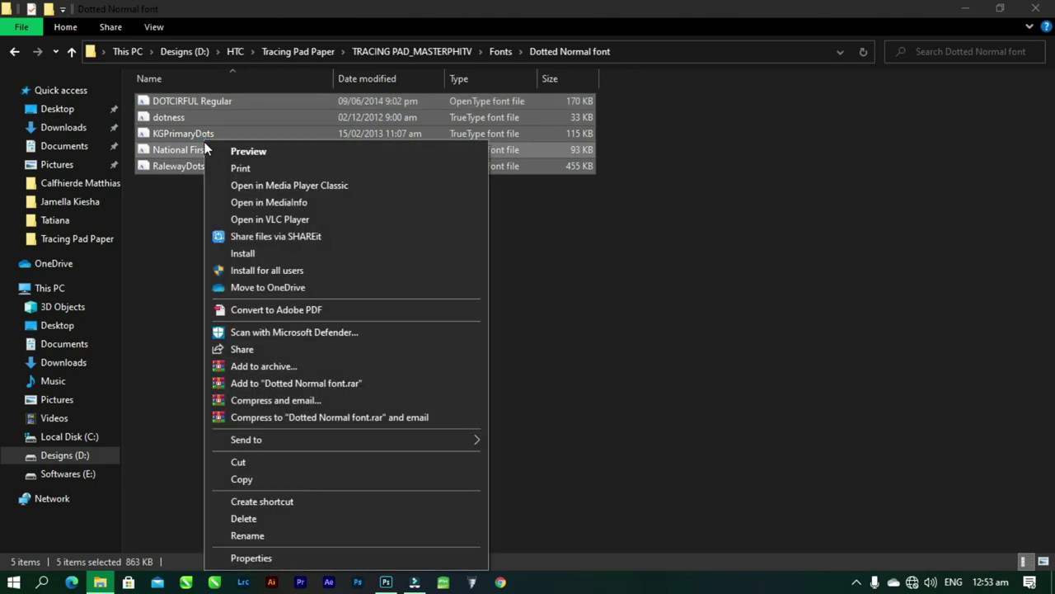
left_click(303, 256)
left_click(676, 197)
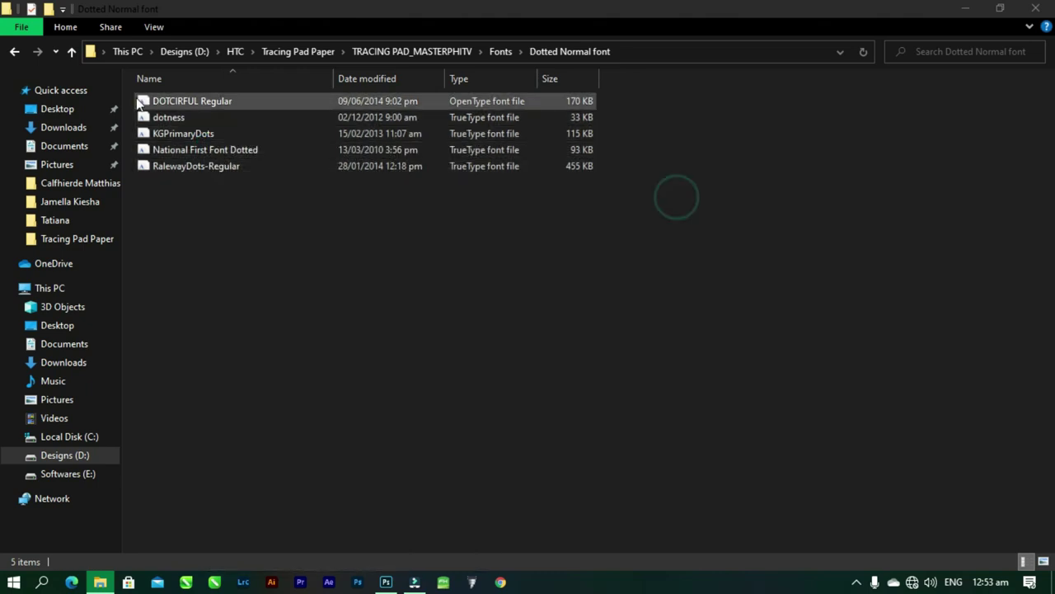
Return to the TRACING PAD_MASTERPHITV folder and switch to Photoshop with the tracing pad template open
left_click(73, 54)
left_click(72, 53)
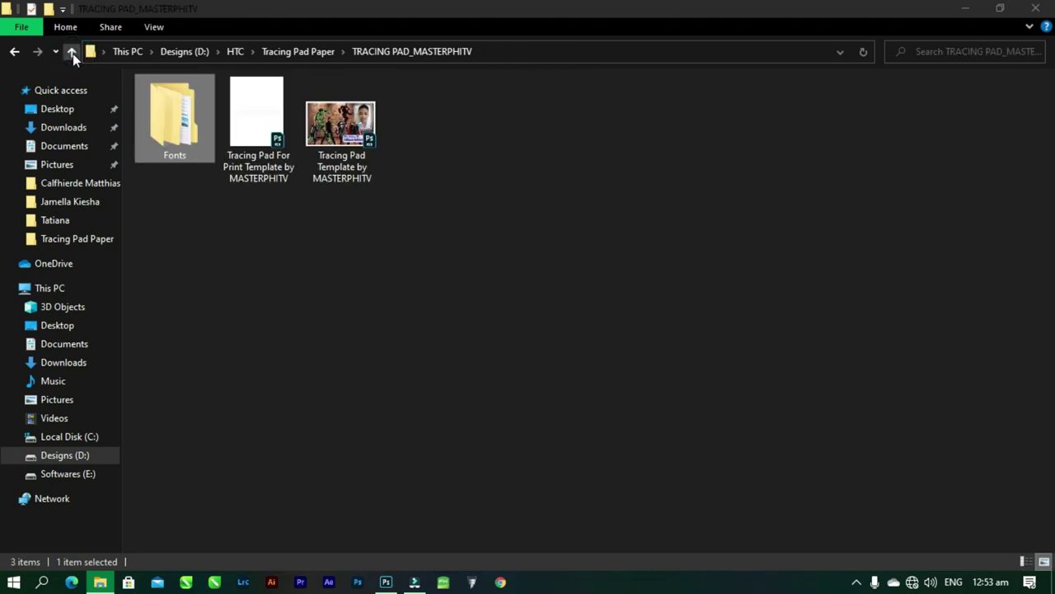
mouse_move(347, 178)
left_click(386, 581)
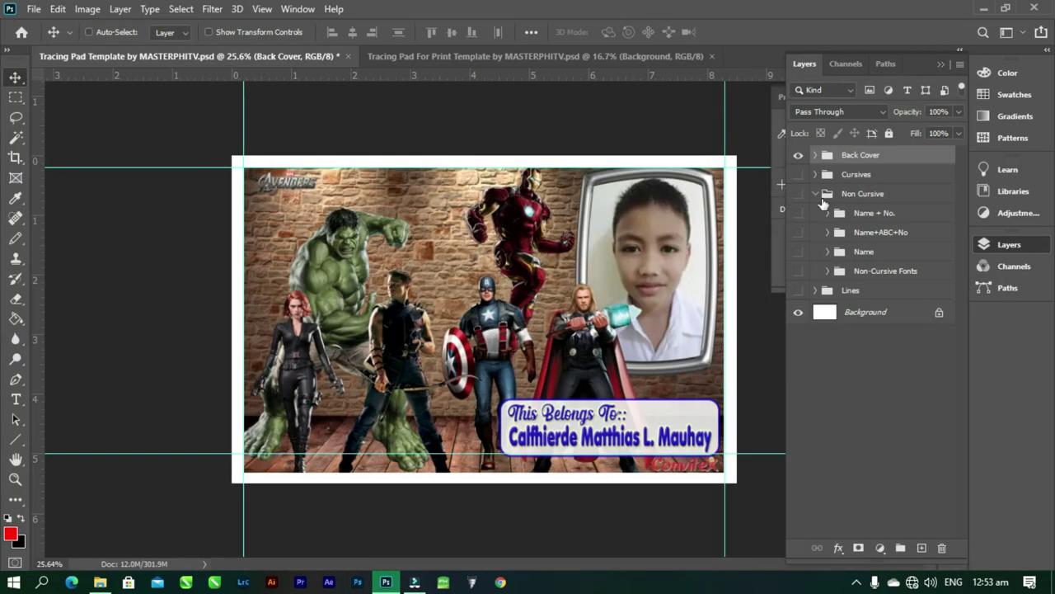
Collapse the Non Cursive group, hide the Back Cover group, and make the Cursives and Lines groups visible
left_click(815, 194)
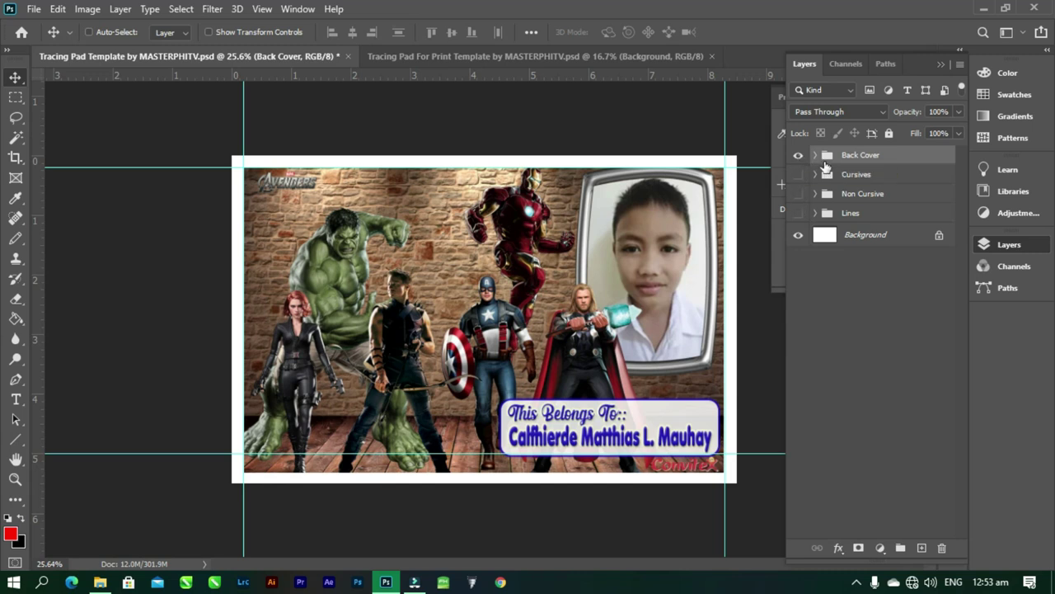
left_click(798, 156)
left_click(797, 174)
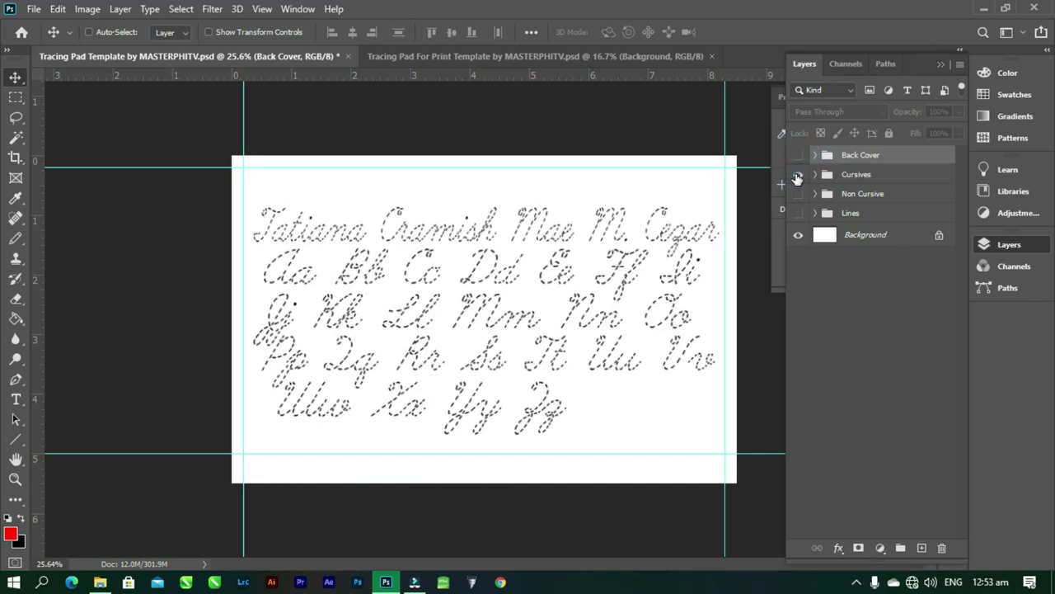
left_click(798, 213)
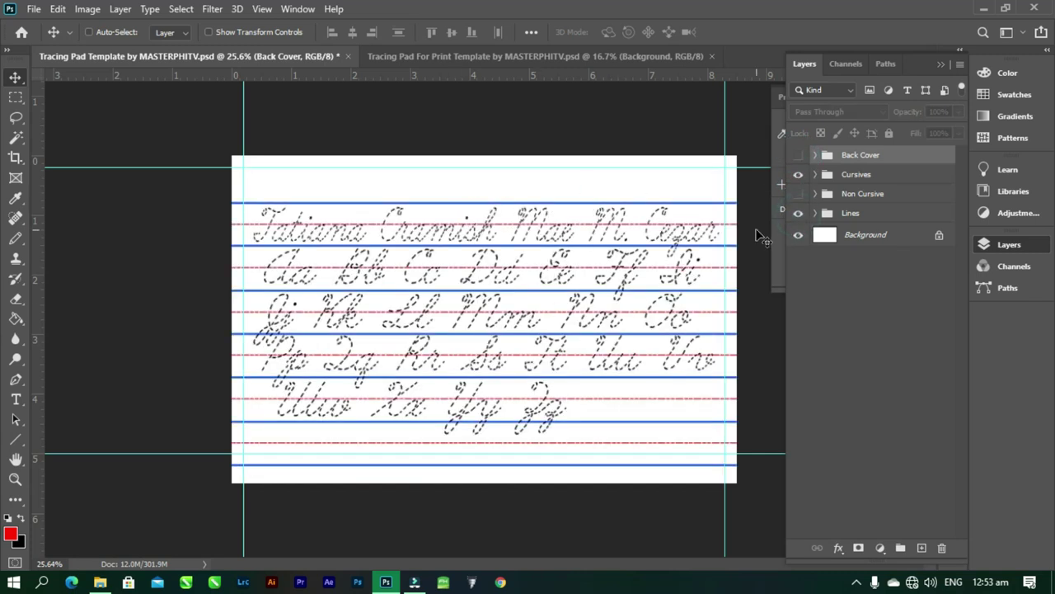
Display the Non Cursive group in place of Cursives, expand it, and preview its Name subgroup on the lines
left_click(798, 174)
left_click(798, 195)
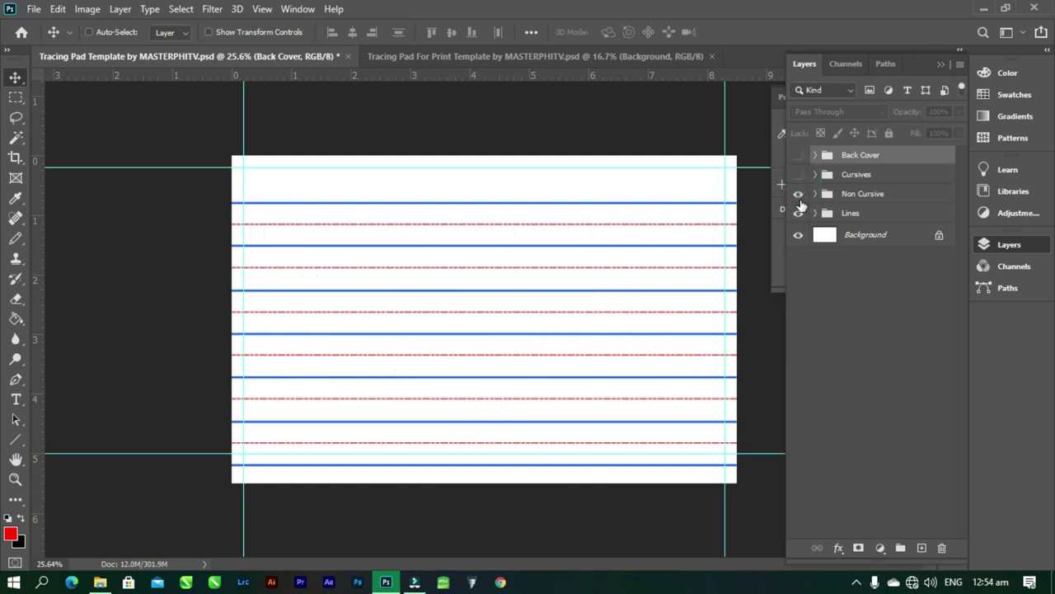
left_click(815, 193)
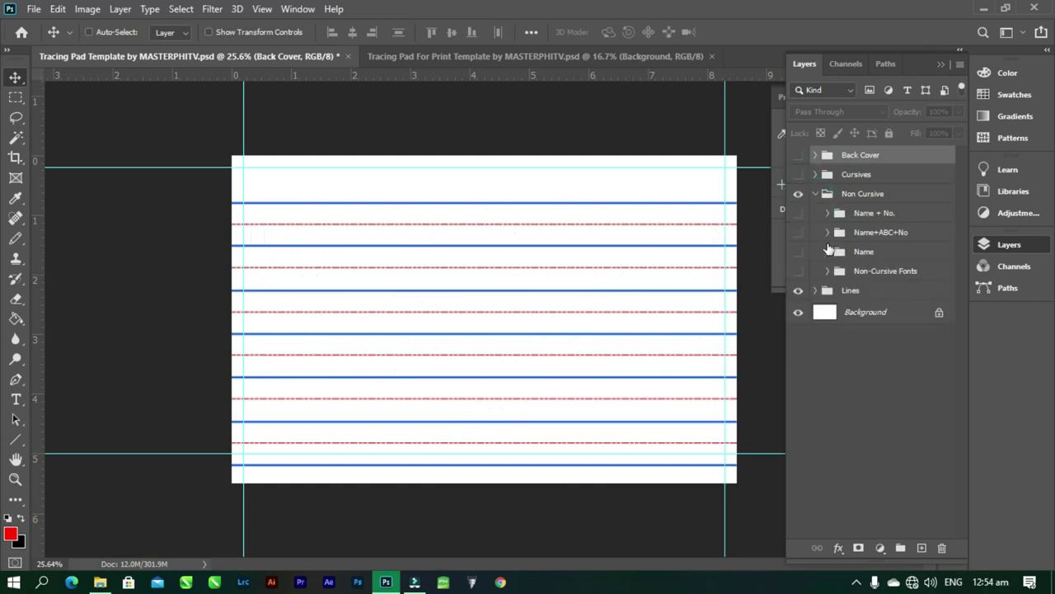
left_click(798, 252)
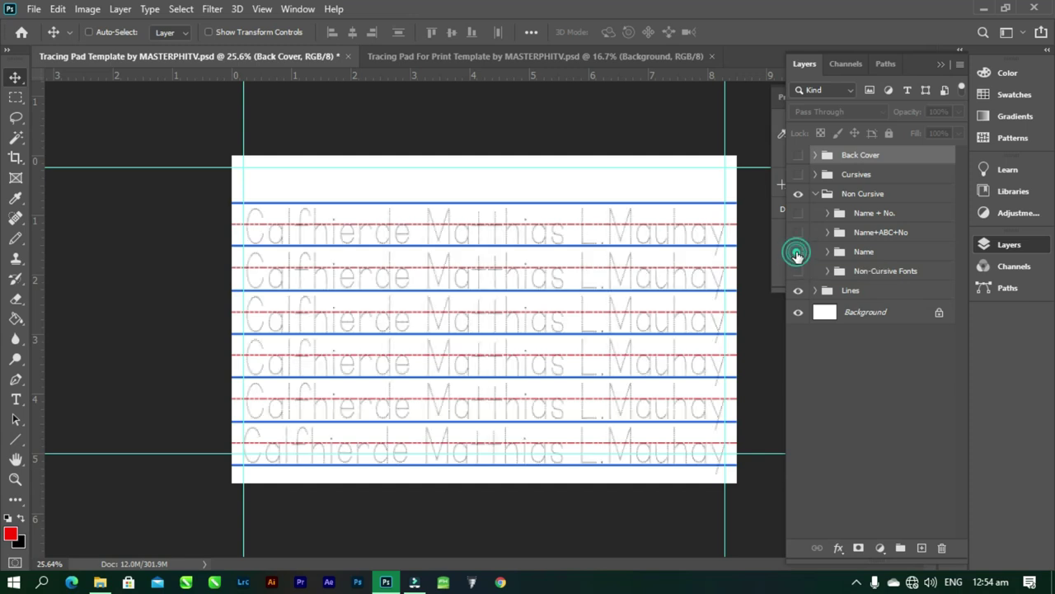
left_click(798, 253)
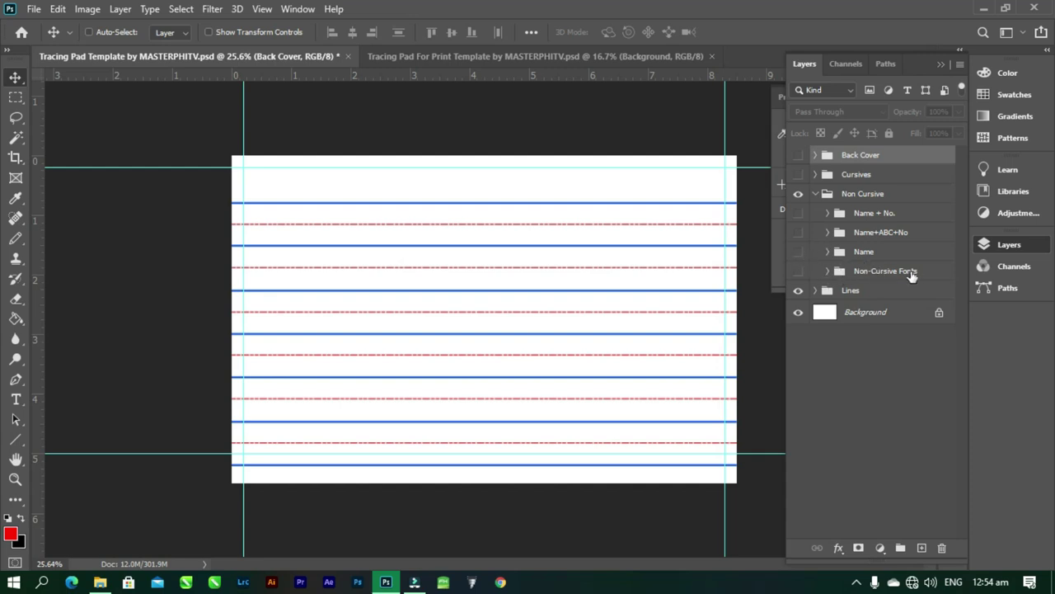
Preview the dotted font samples in the Non-Cursive Fonts subgroup, hiding them again after viewing
left_click(798, 272)
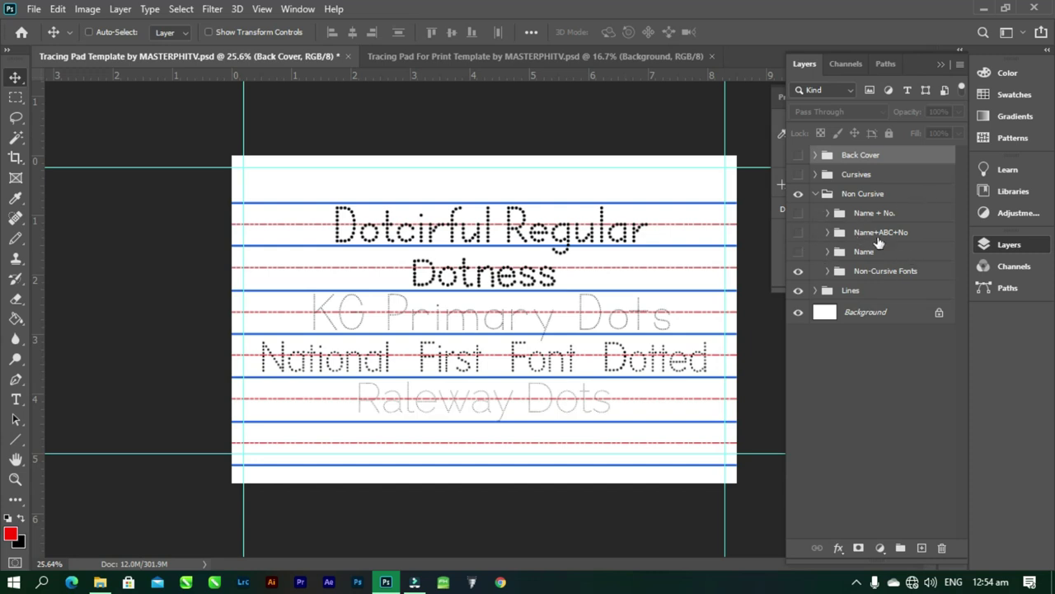
left_click(798, 270)
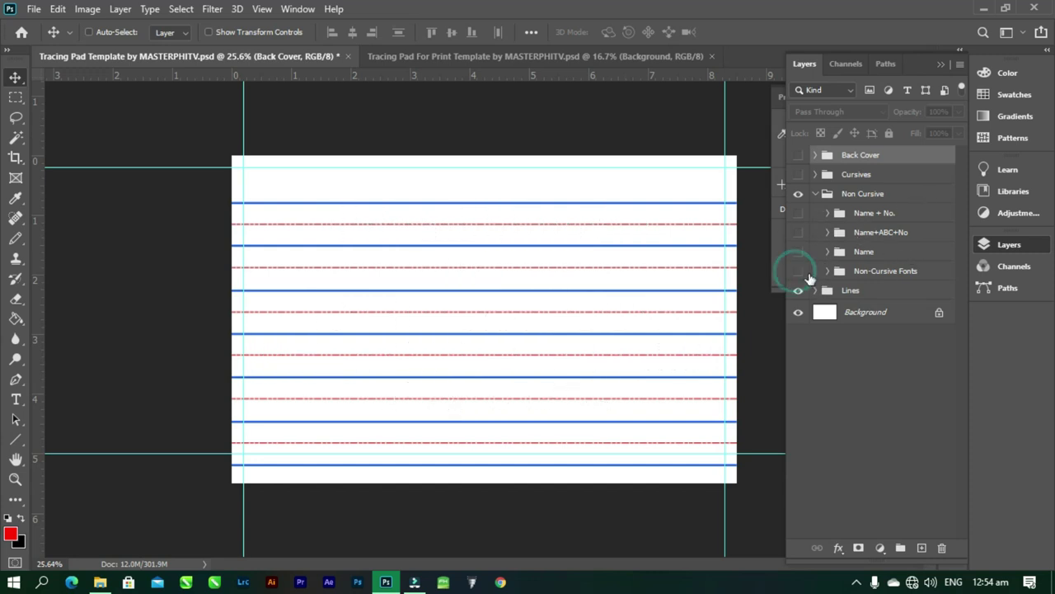
left_click(815, 194)
left_click(815, 193)
Show the Name + No. subgroup and examine the text layers it contains
left_click(798, 214)
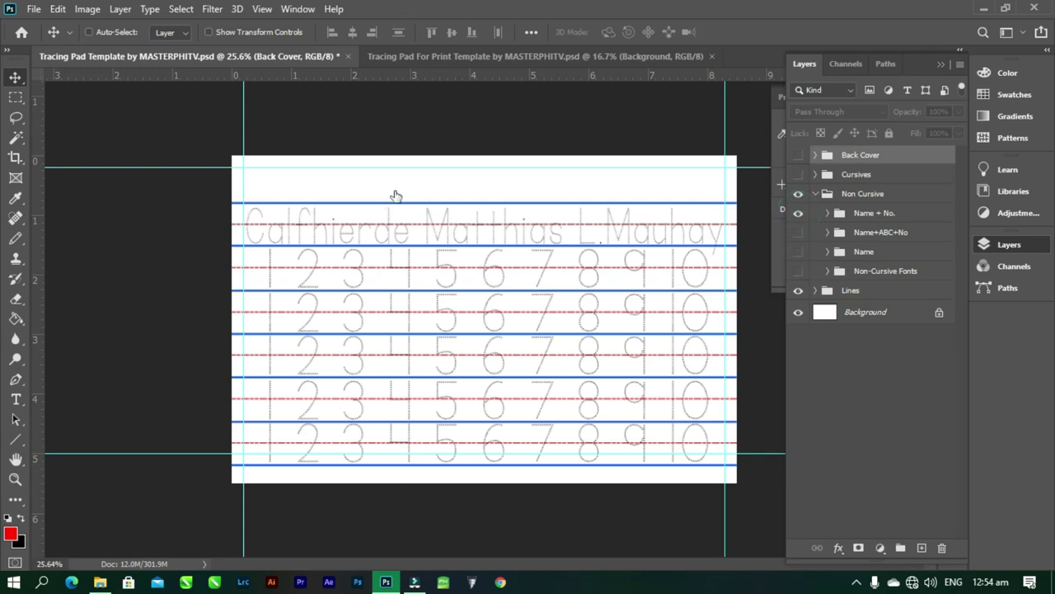
left_click(828, 214)
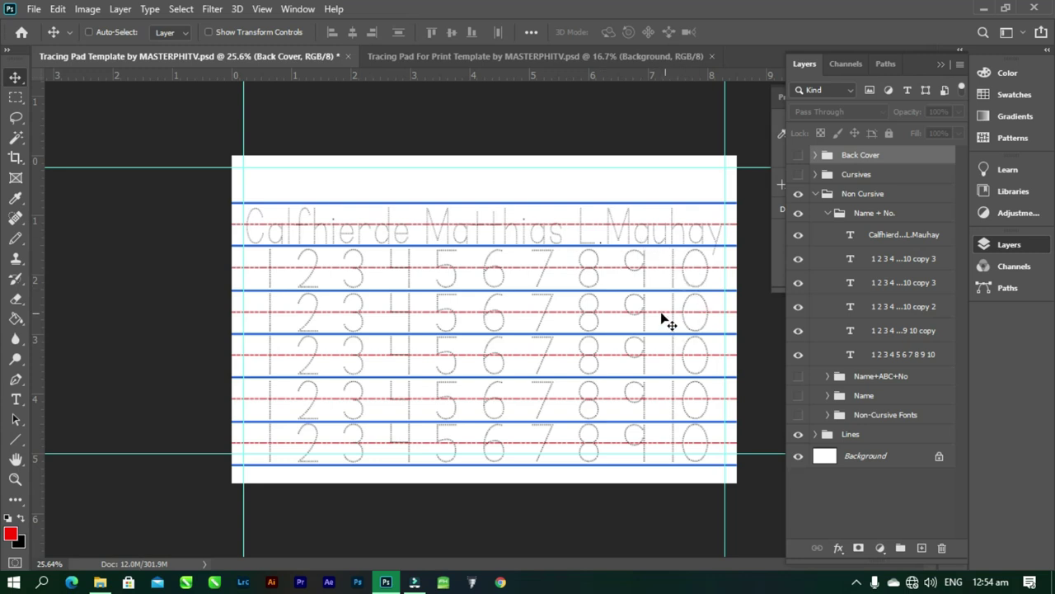
left_click(828, 214)
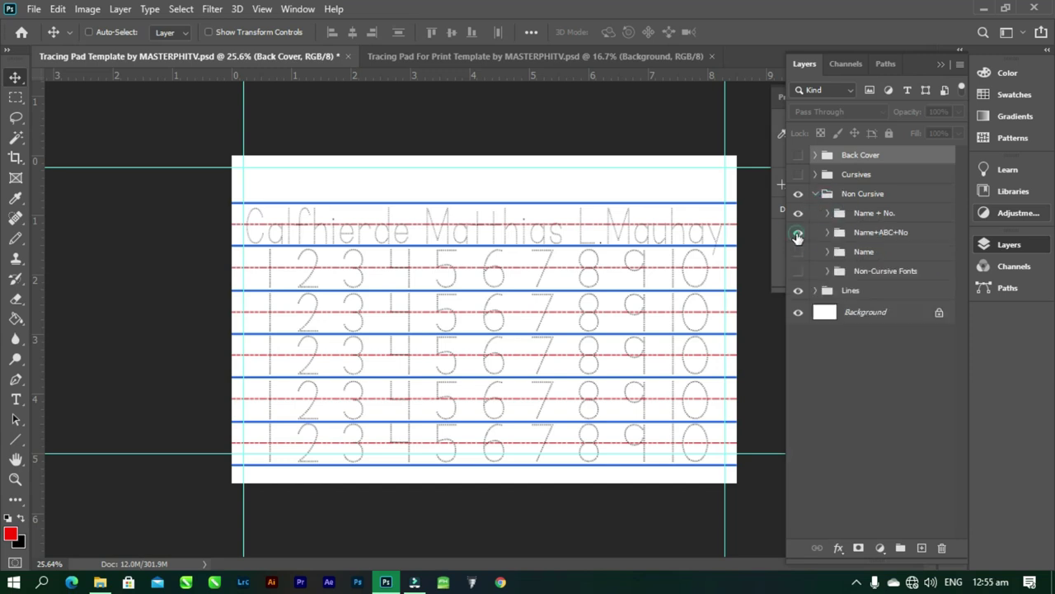
Show the Name+ABC+No subgroup in place of Name + No., examine its layers, and hide both subgroups
left_click(797, 234)
left_click(797, 214)
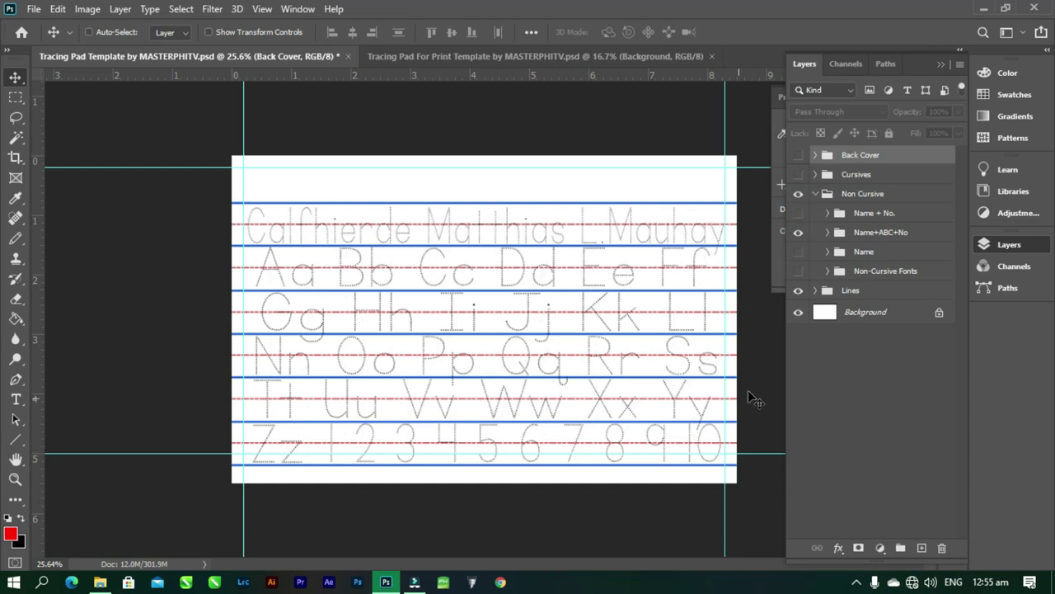
left_click(827, 232)
left_click(828, 233)
left_click(798, 235)
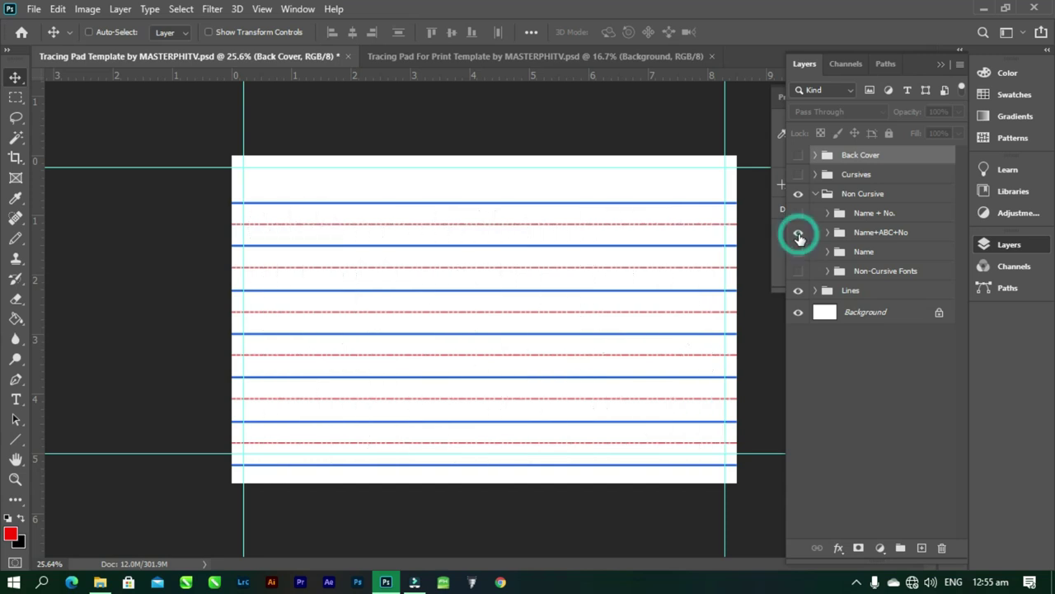
left_click(798, 234)
left_click(798, 213)
left_click(798, 214)
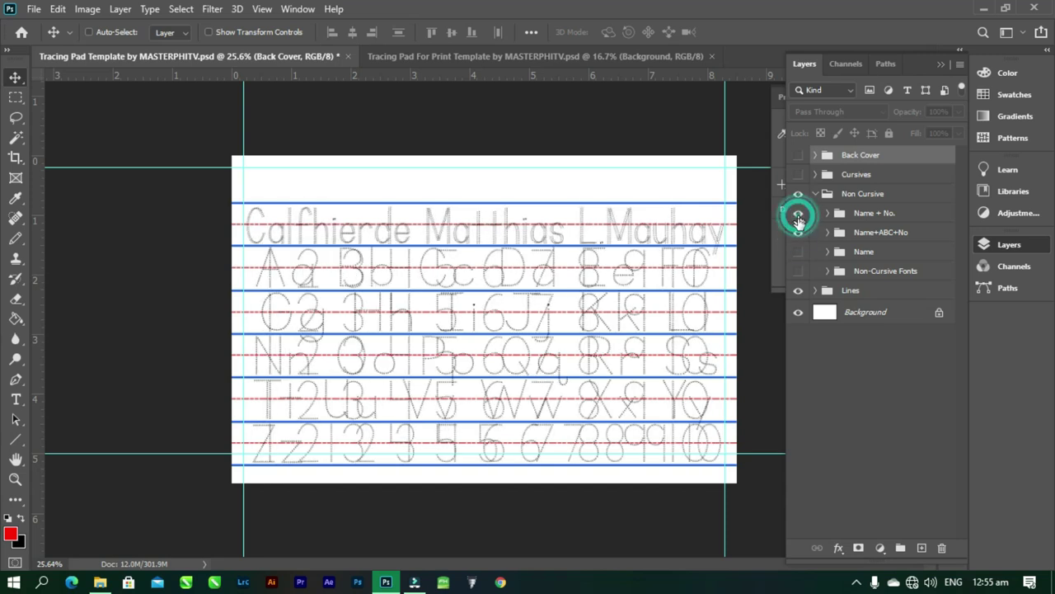
left_click(798, 232)
Show the non-cursive Name subgroup, examine its repeated text layers, and hide it again
left_click(798, 251)
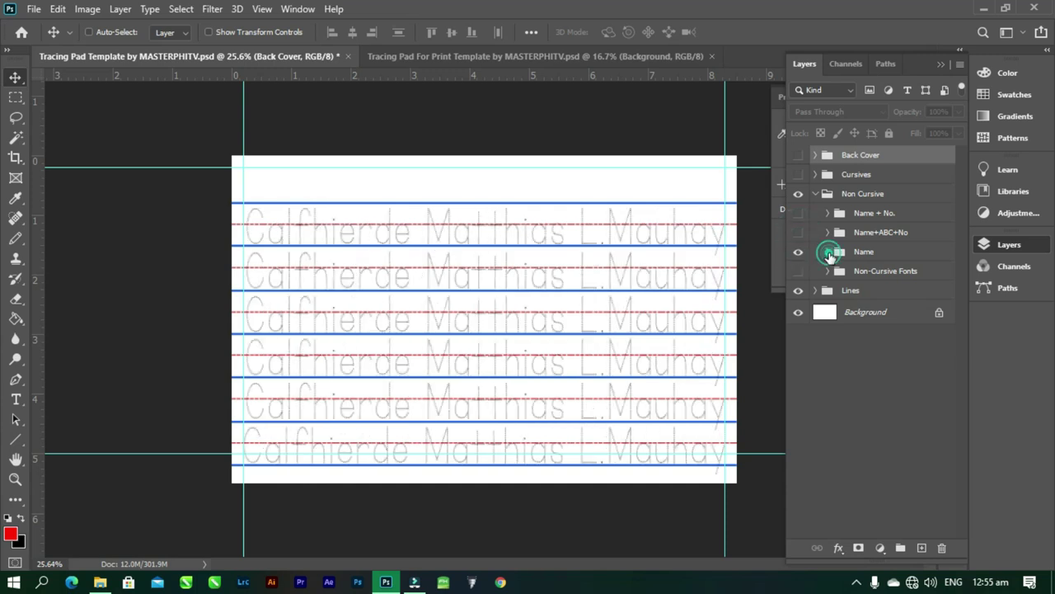
left_click(827, 252)
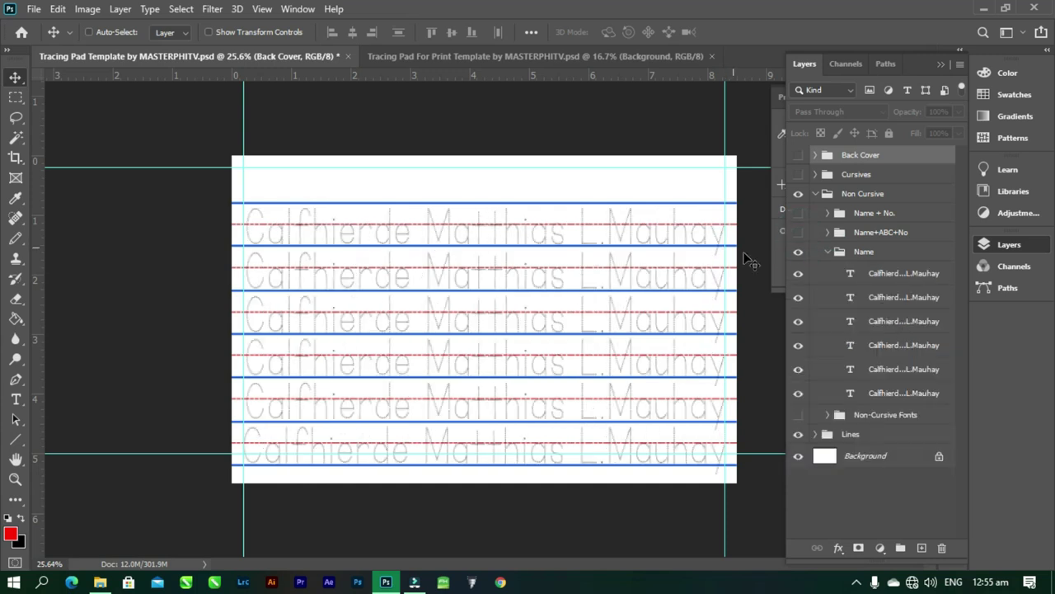
left_click(828, 252)
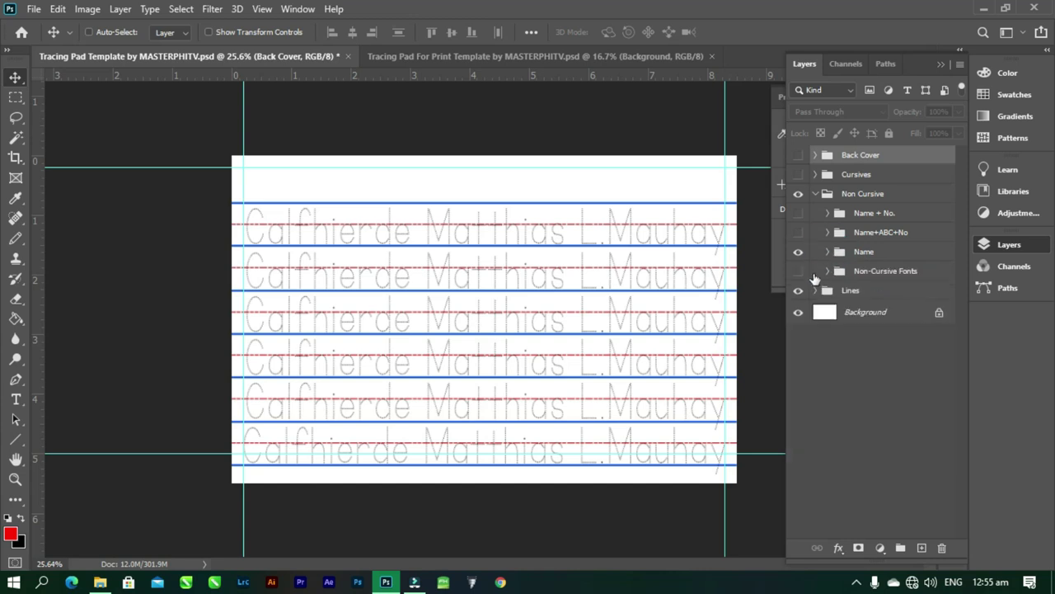
left_click(798, 251)
Collapse and hide the Non Cursive group, and show and expand the Cursives group
left_click(814, 195)
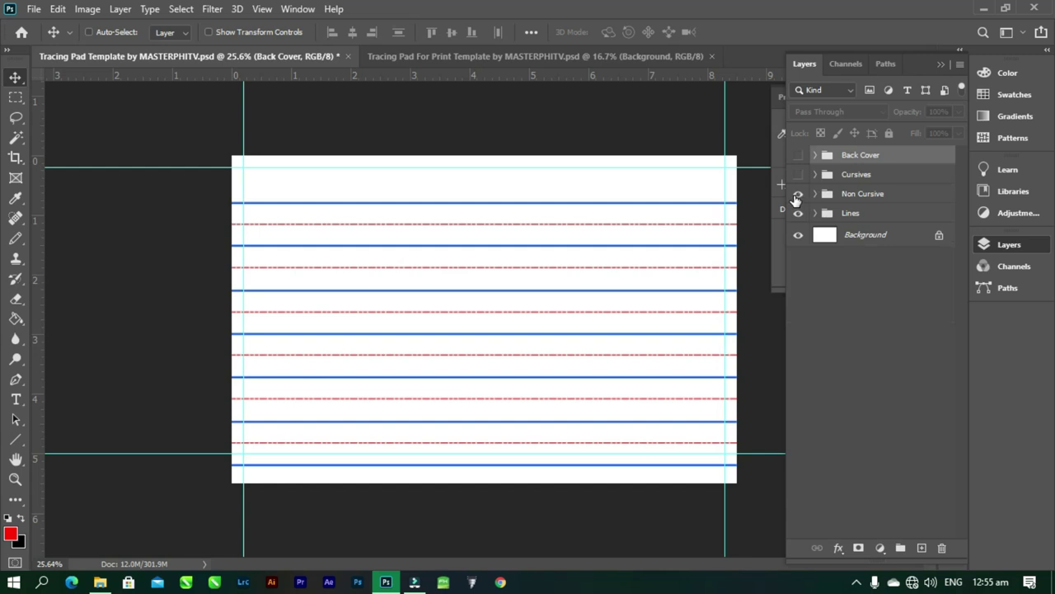
left_click(797, 194)
left_click(798, 174)
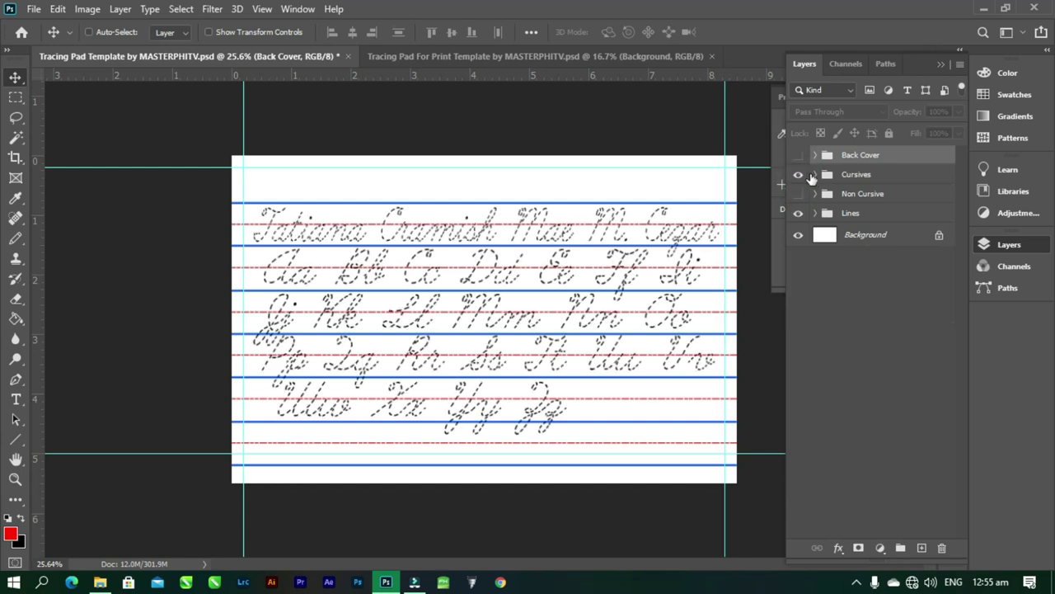
left_click(808, 174)
left_click(815, 175)
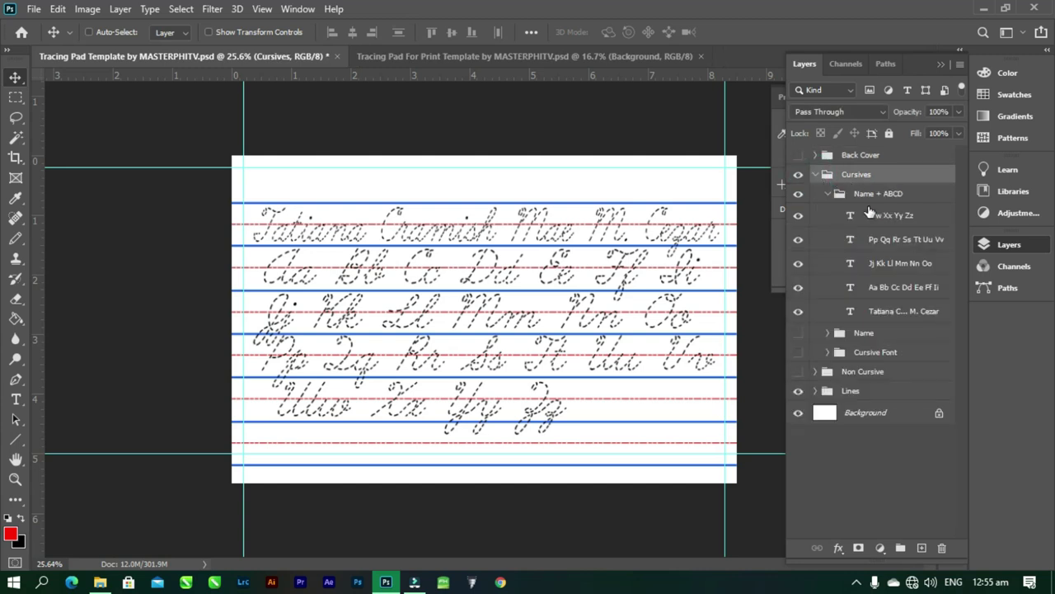
Collapse the Name + ABCD subgroup and show the Cursive Font subgroup in its place within Cursives
left_click(829, 195)
left_click(829, 196)
left_click(828, 195)
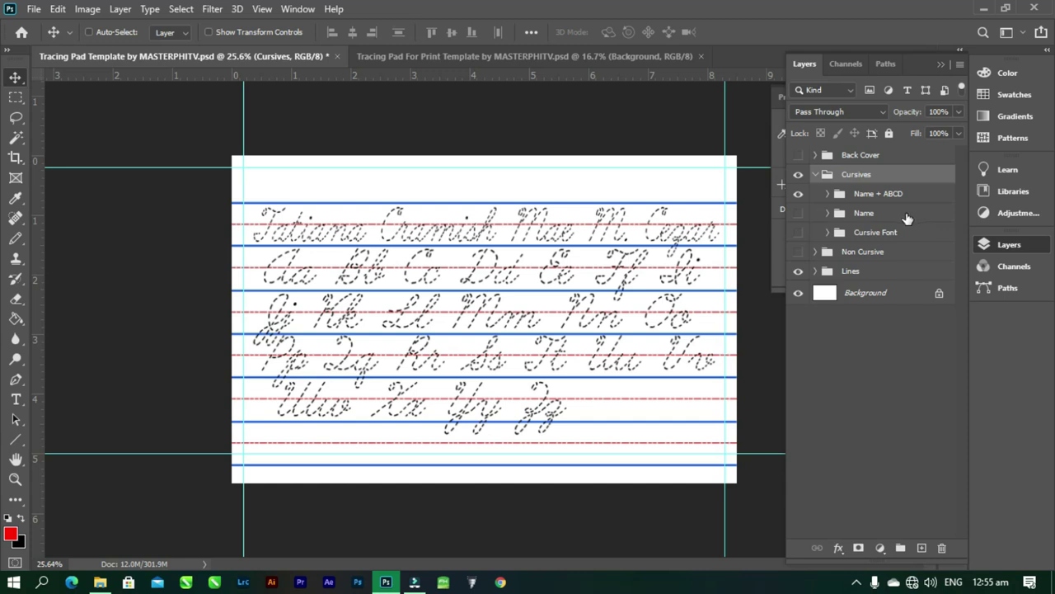
left_click(798, 233)
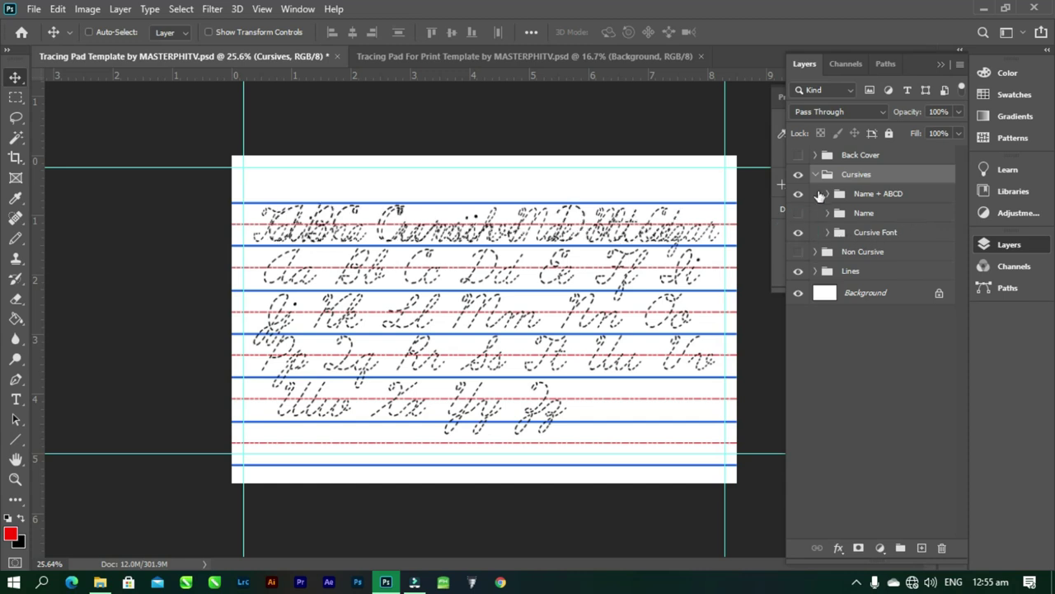
left_click(798, 175)
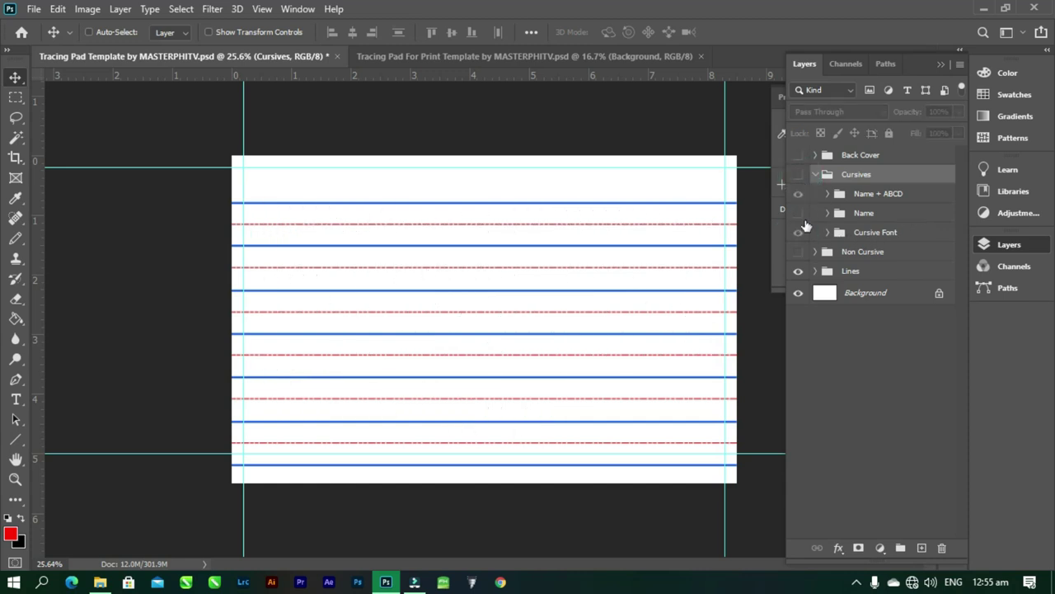
left_click(797, 174)
left_click(798, 193)
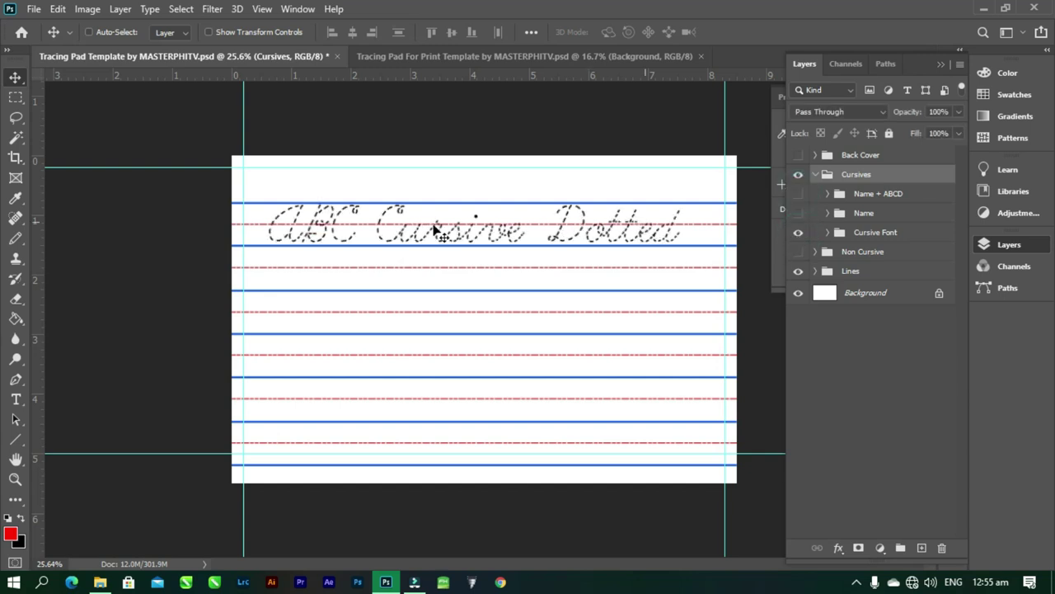
Show the cursive Name subgroup in place of Cursive Font and examine the text layers in both subgroups
left_click(797, 235)
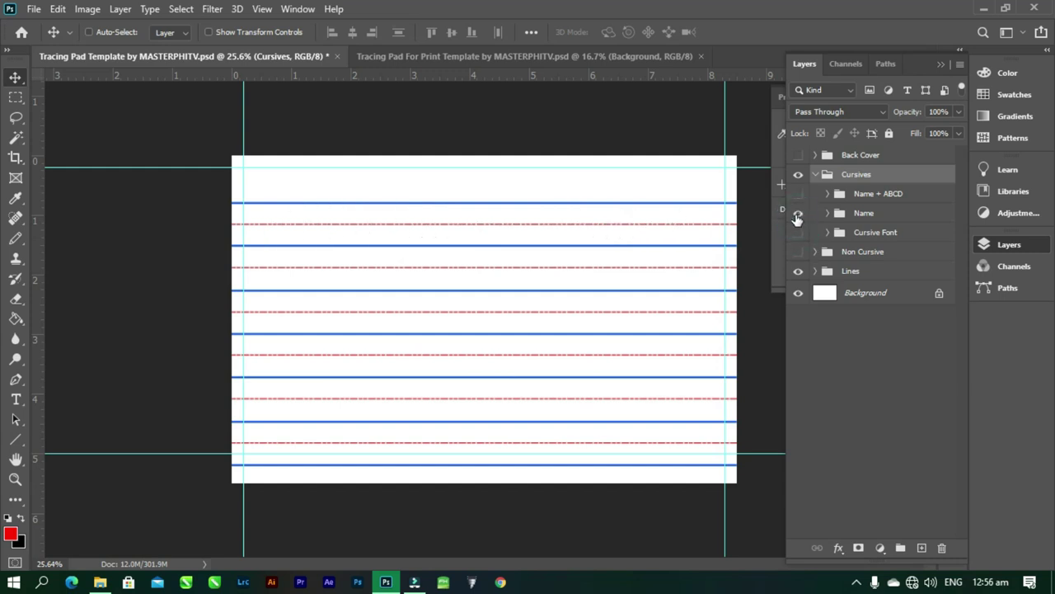
left_click(797, 214)
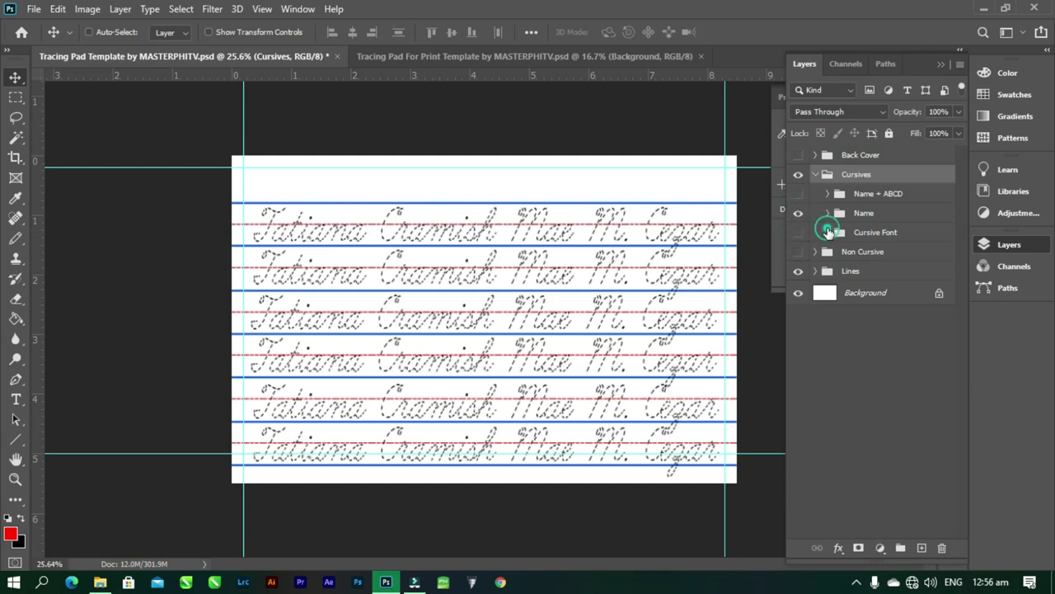
left_click(828, 231)
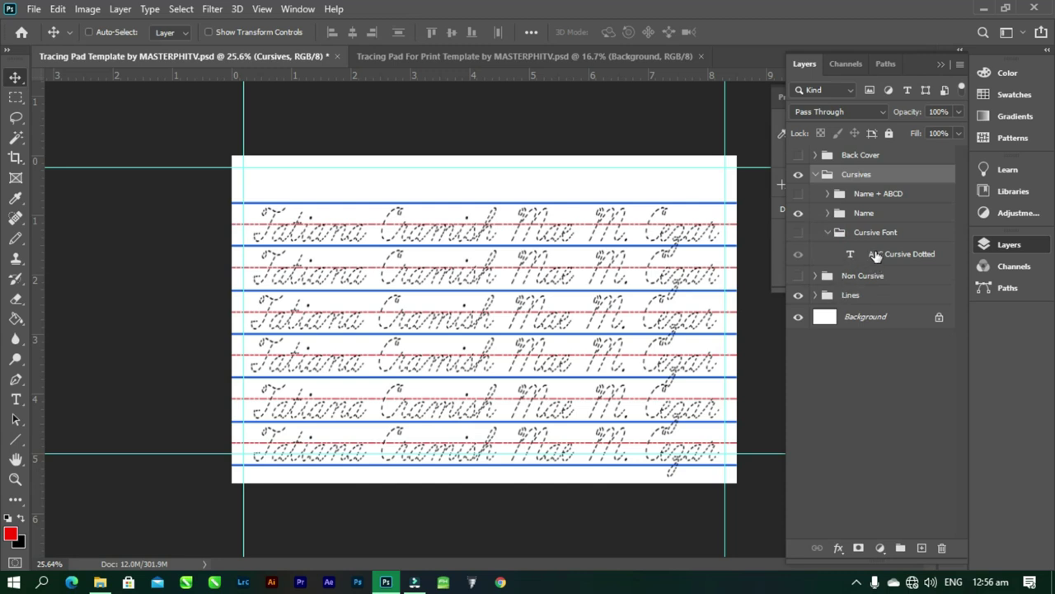
left_click(828, 213)
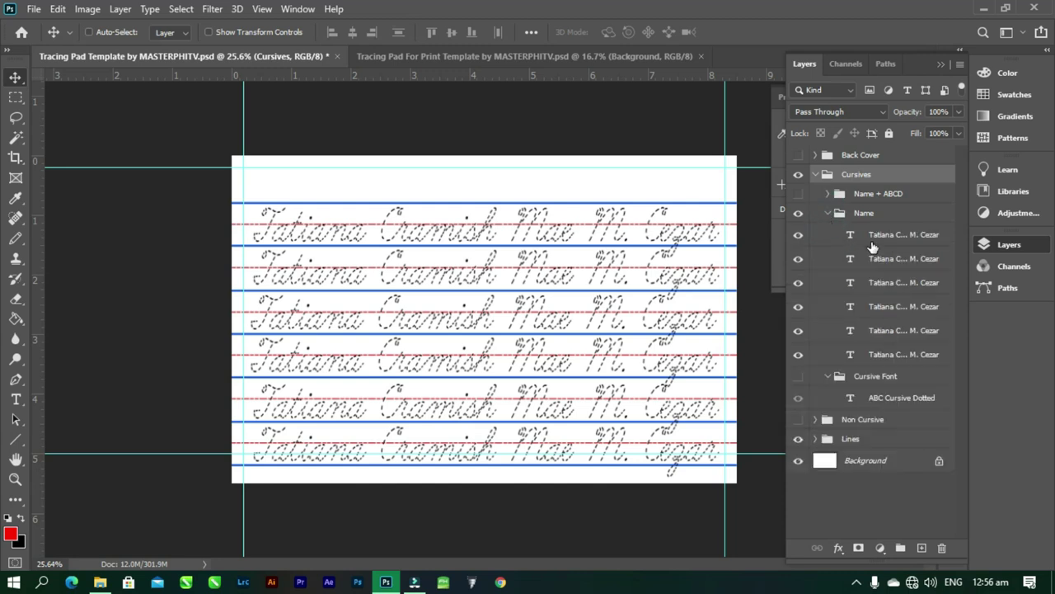
left_click(824, 215)
left_click(821, 216)
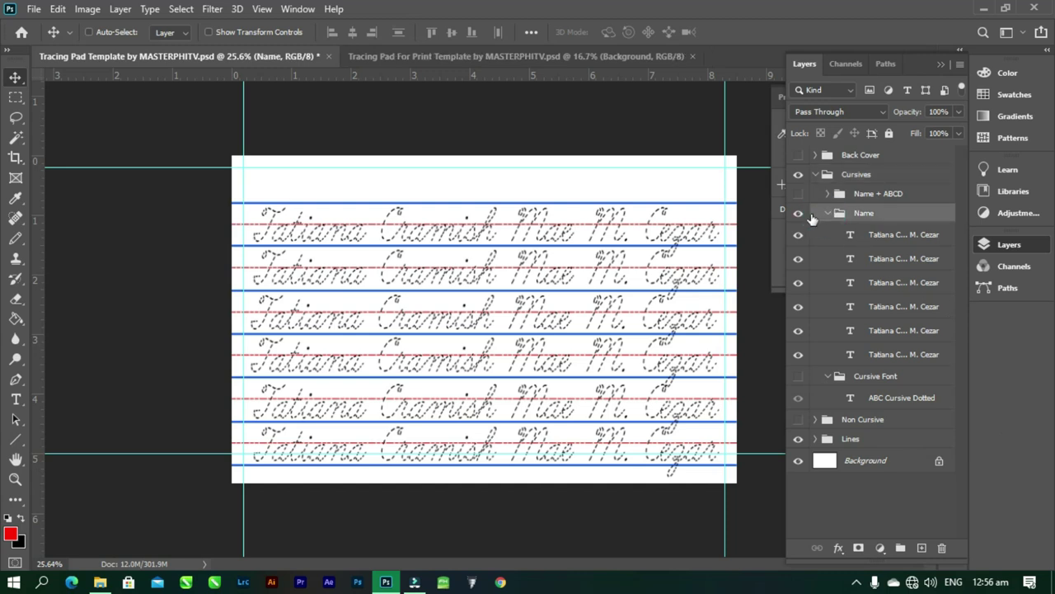
left_click(829, 213)
Show the Name + ABCD subgroup in place of the cursive Name subgroup and examine its name and alphabet layers
left_click(798, 213)
left_click(798, 193)
left_click(828, 194)
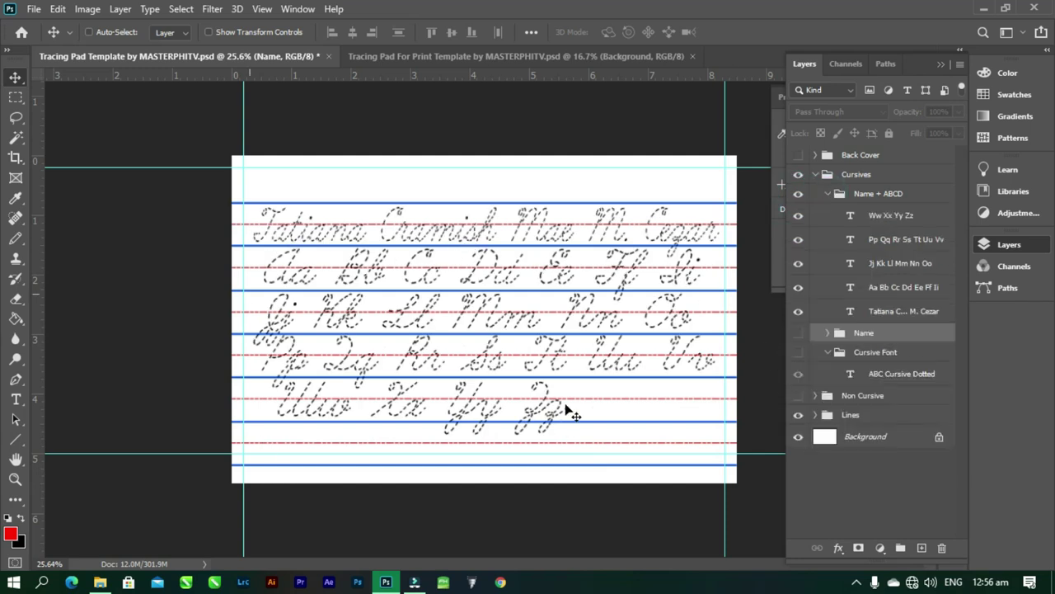
left_click(830, 193)
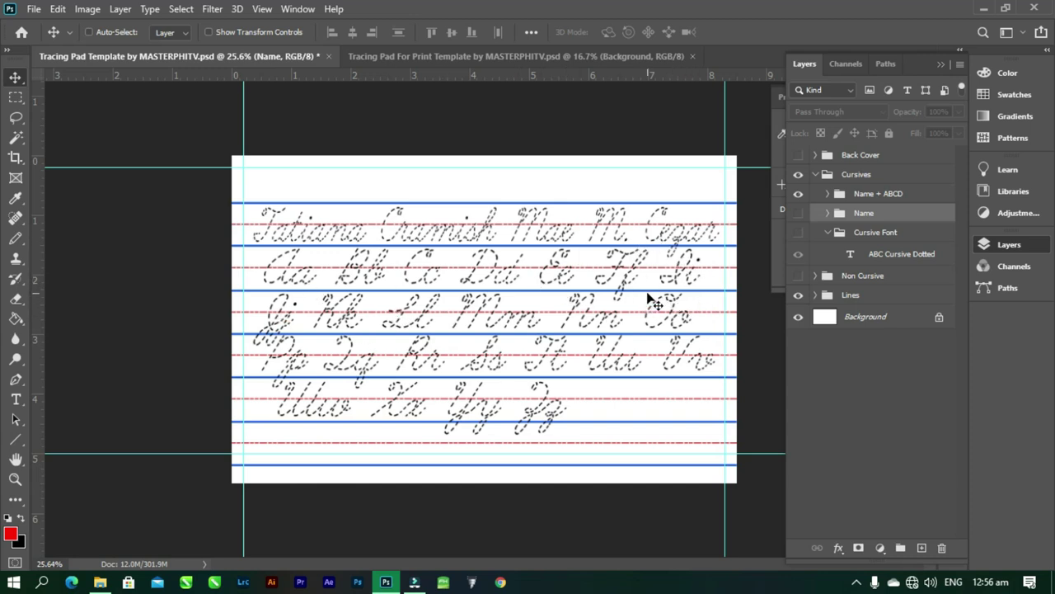
Hide Name + ABCD and the collapsed Cursives group, show the Back Cover group, and hide the Lines group
left_click(798, 193)
left_click(814, 175)
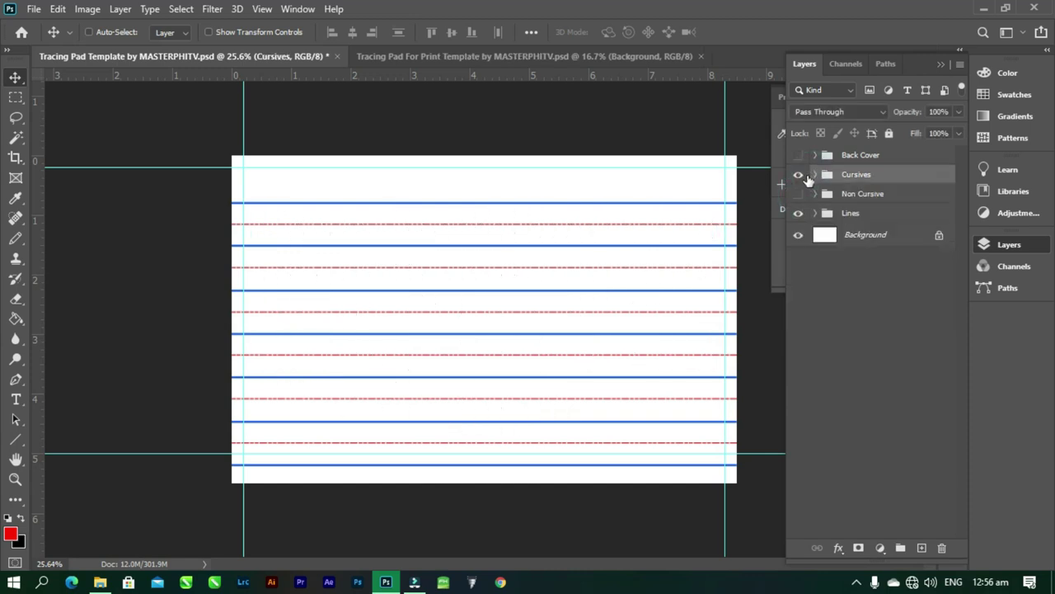
left_click(797, 174)
left_click(798, 155)
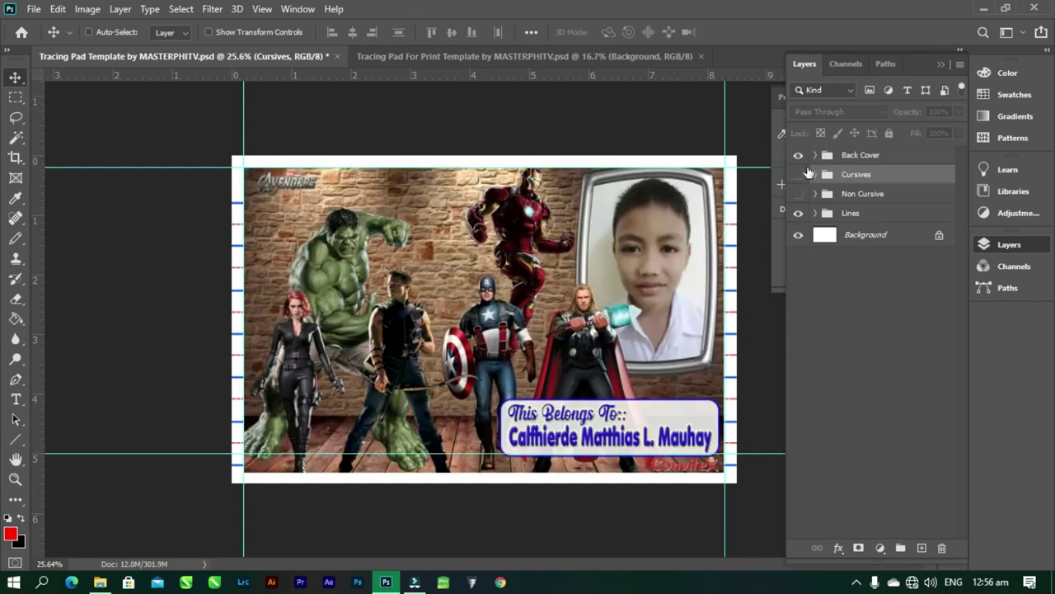
left_click(798, 214)
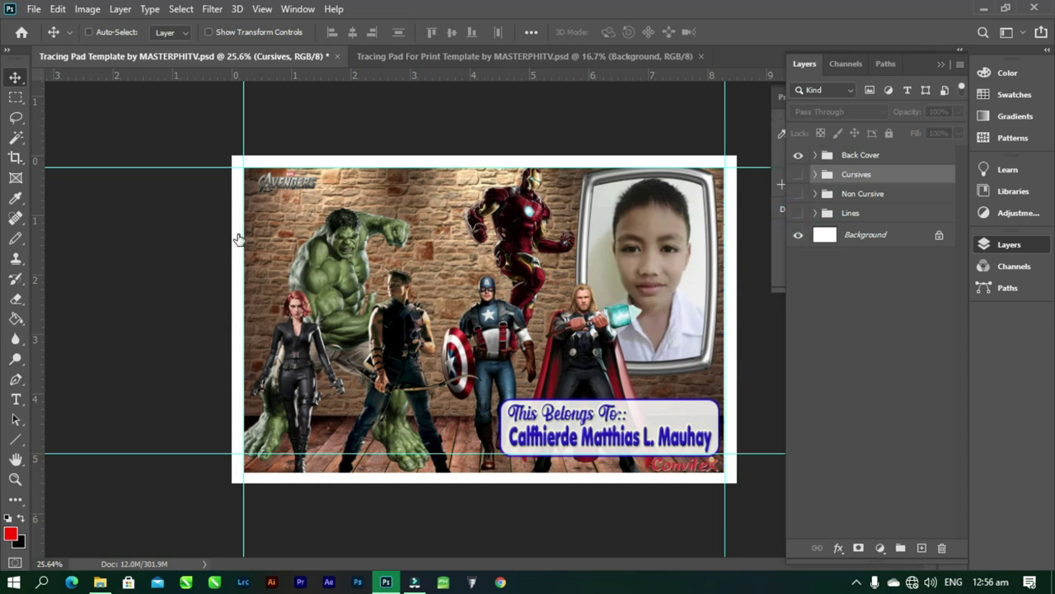
left_click(796, 216)
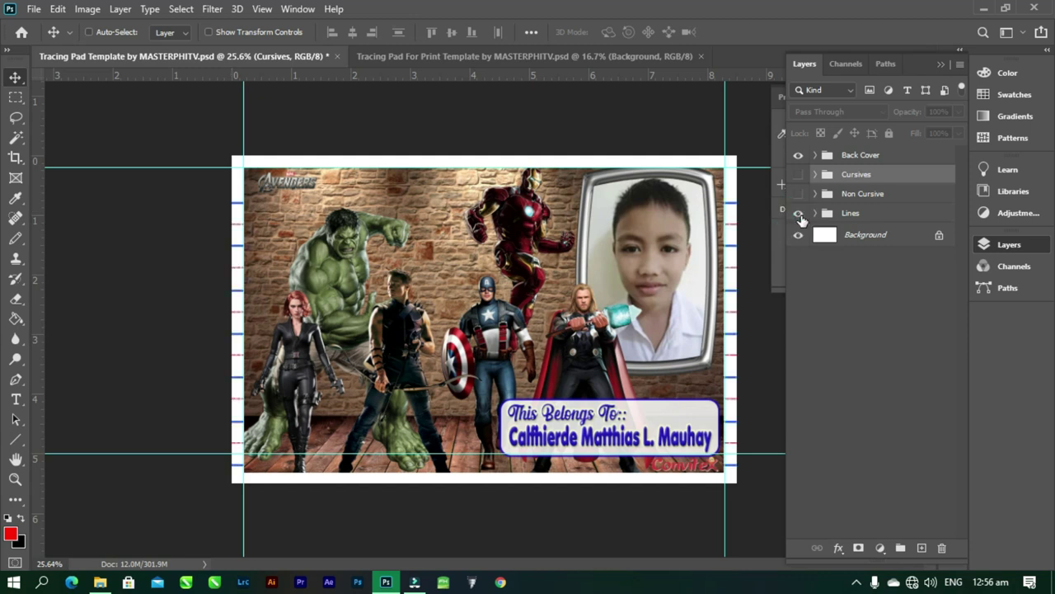
left_click(799, 215)
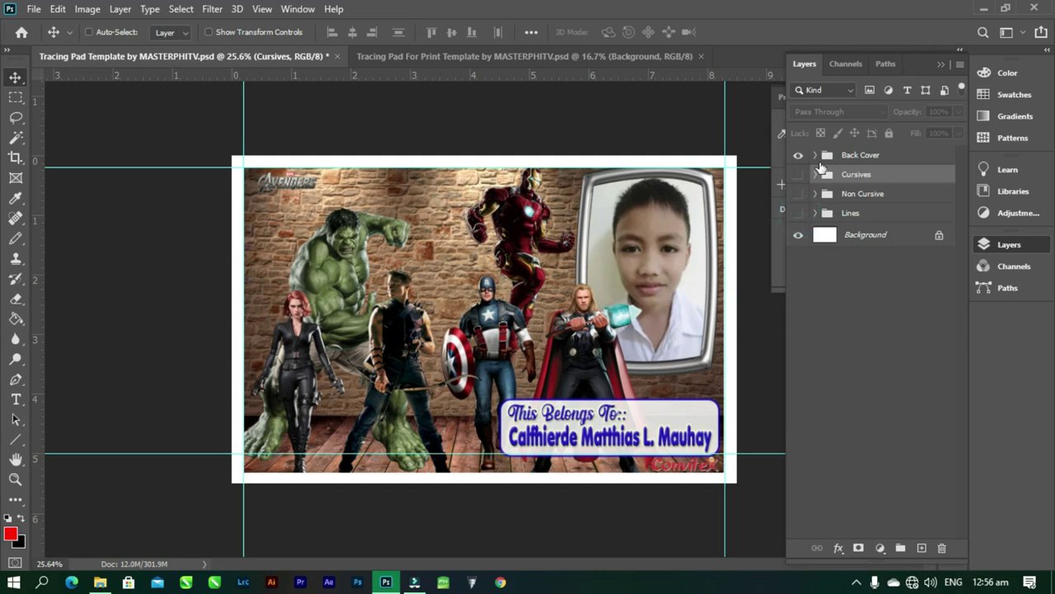
Expand the Back Cover group and examine its image layers and Label subgroup
left_click(816, 155)
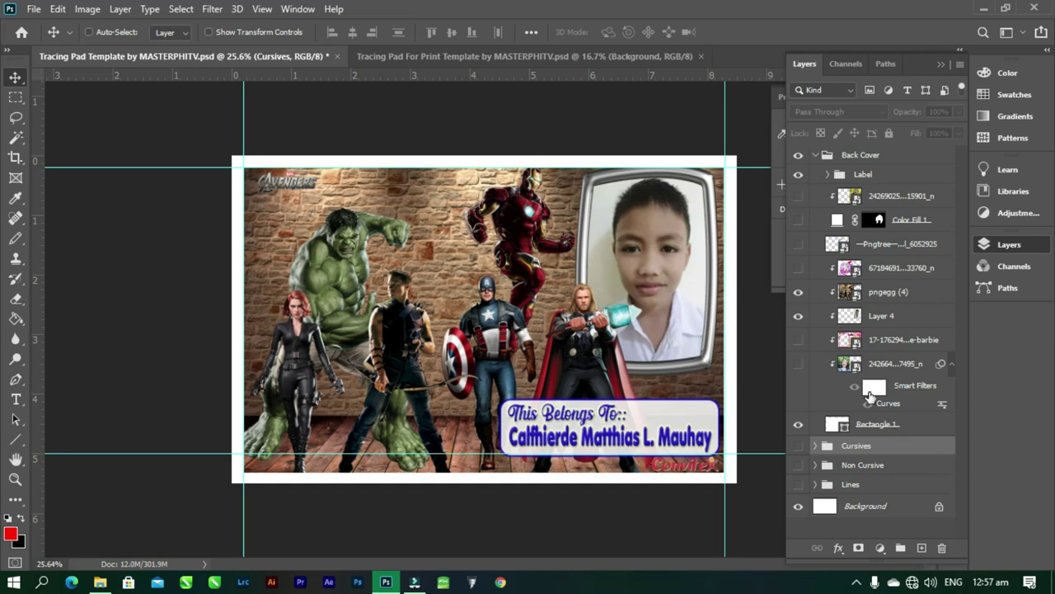
left_click(583, 415)
left_click(829, 175)
left_click(828, 175)
left_click(829, 174)
left_click(829, 175)
Use the Type tool to open the child's name text and the "This Belongs To::" text on the back cover for editing
left_click(16, 400)
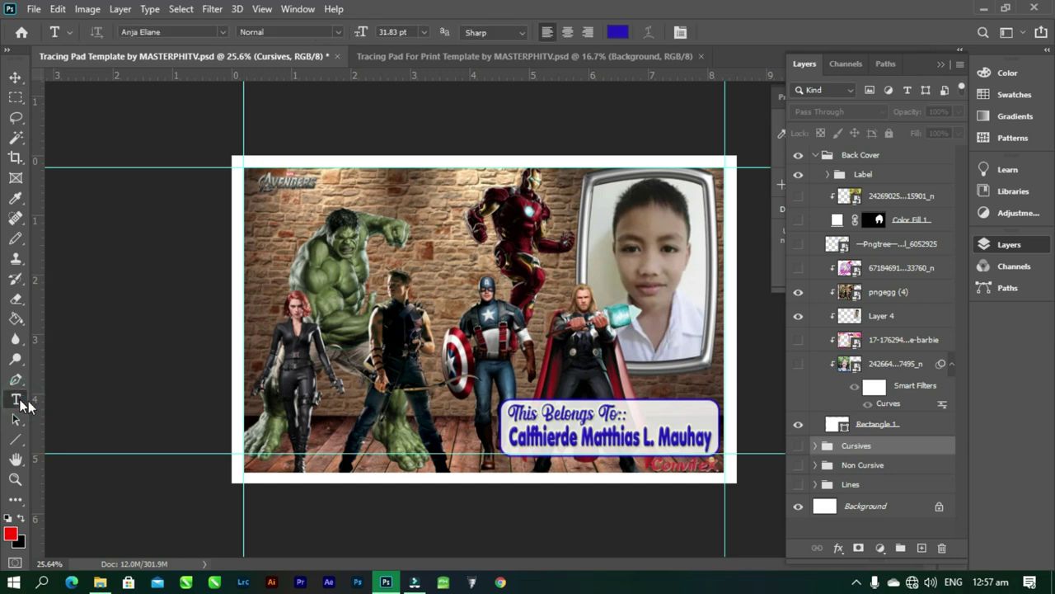
left_click(601, 437)
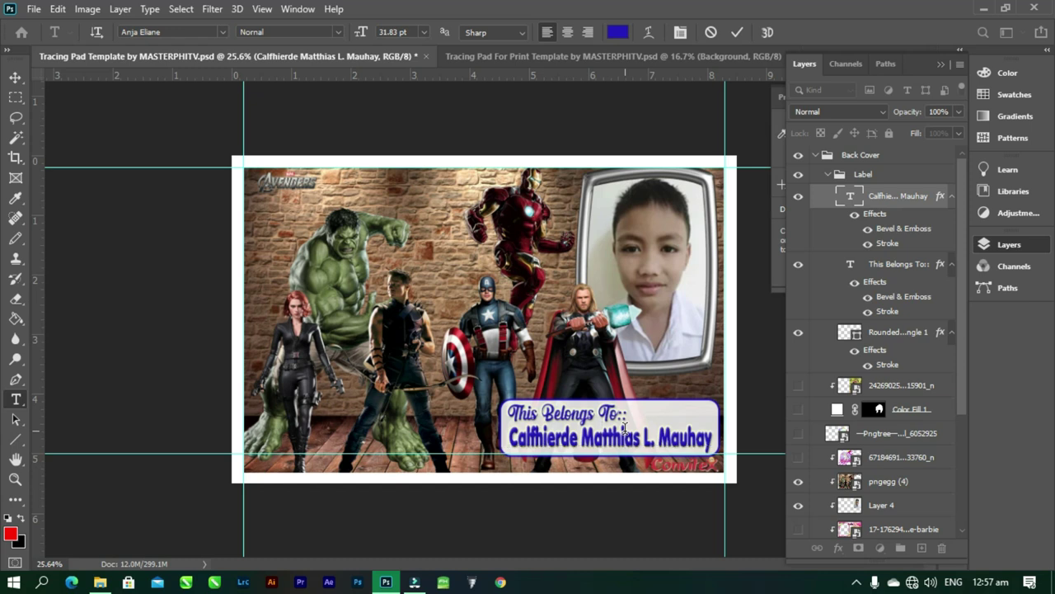
key("ctrl+Return")
left_click(571, 412)
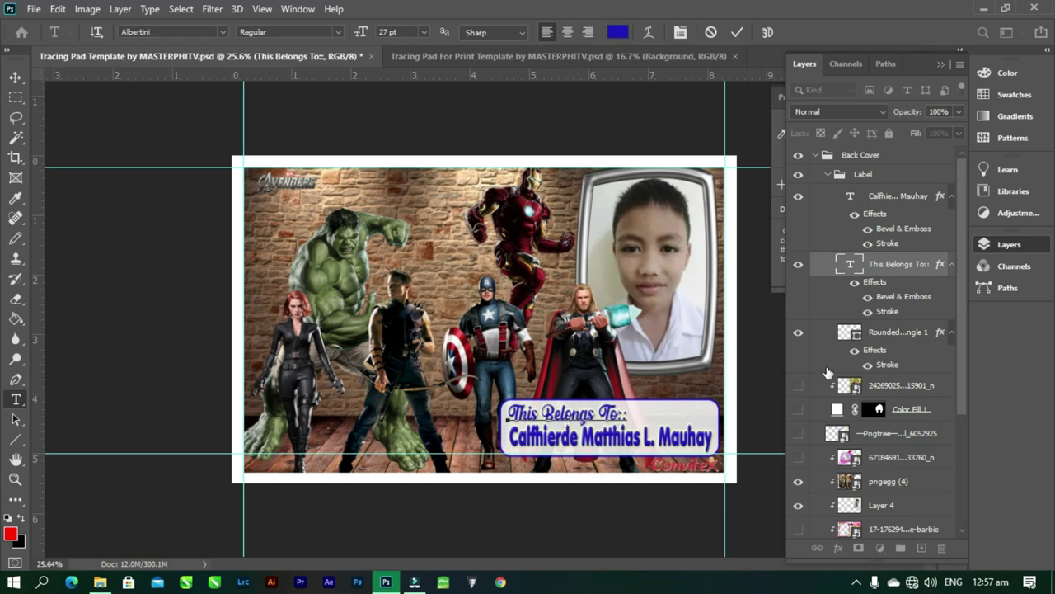
Hide the "This Belongs To::" text and the rounded rectangle behind it, and show both again
left_click(798, 270)
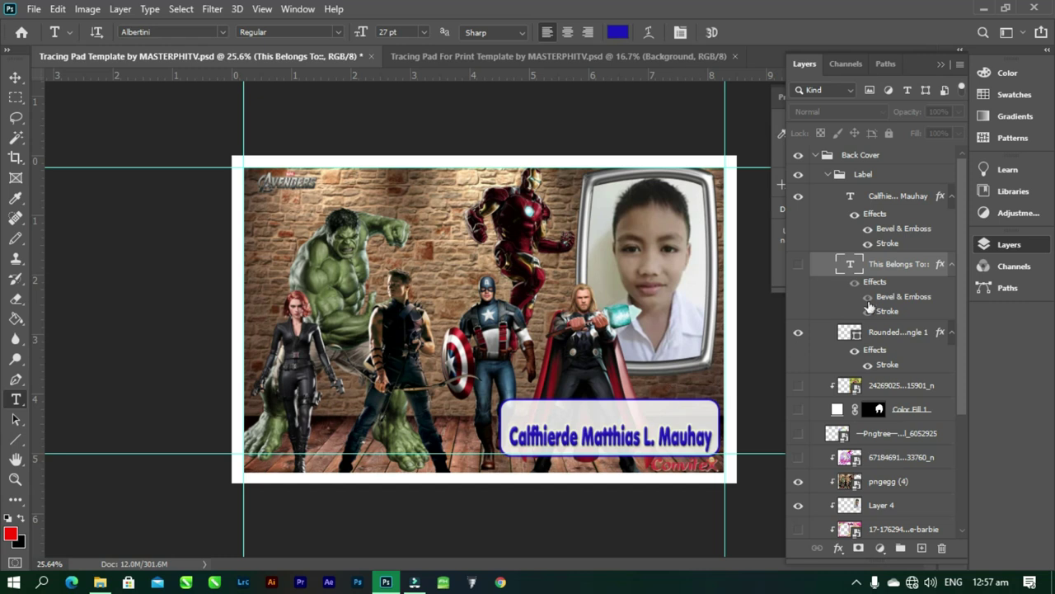
left_click(798, 331)
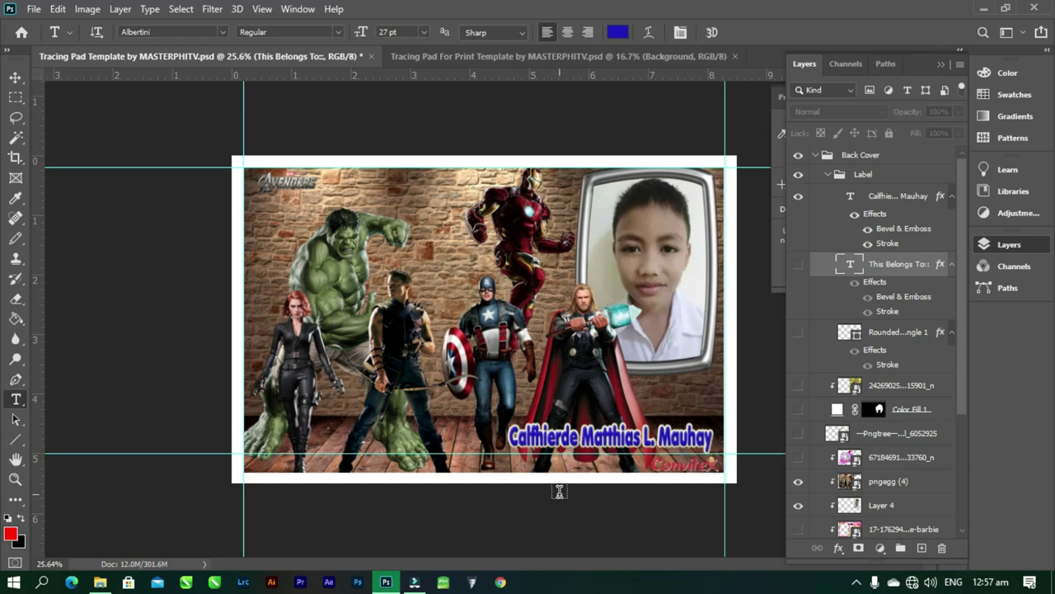
left_click(798, 263)
left_click(798, 332)
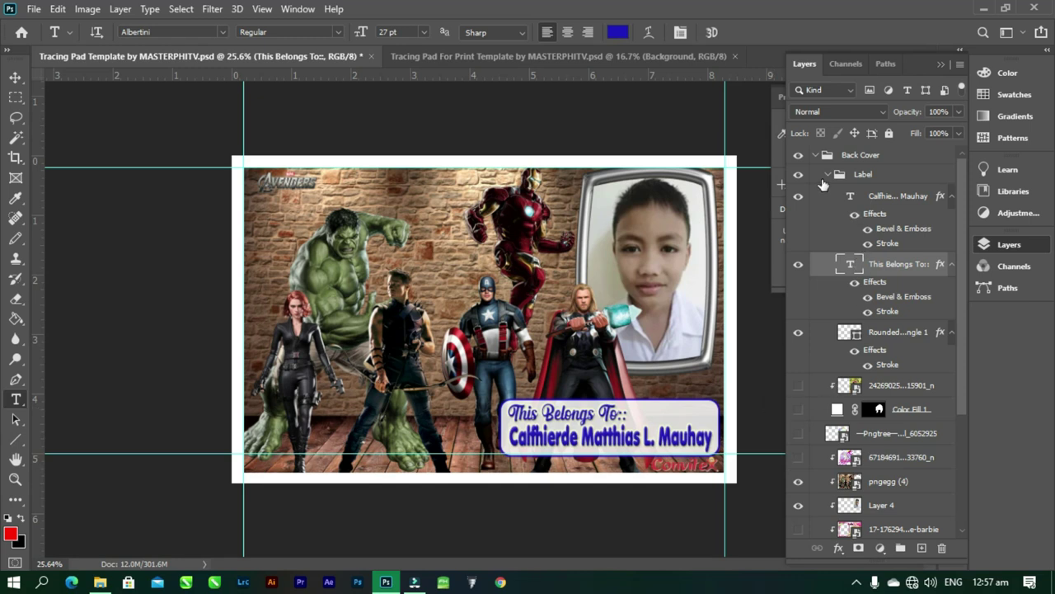
Toggle the visibility of the label's rounded rectangle and "This Belongs To::" text once more, leaving both shown
scroll(826, 342, "down", 2)
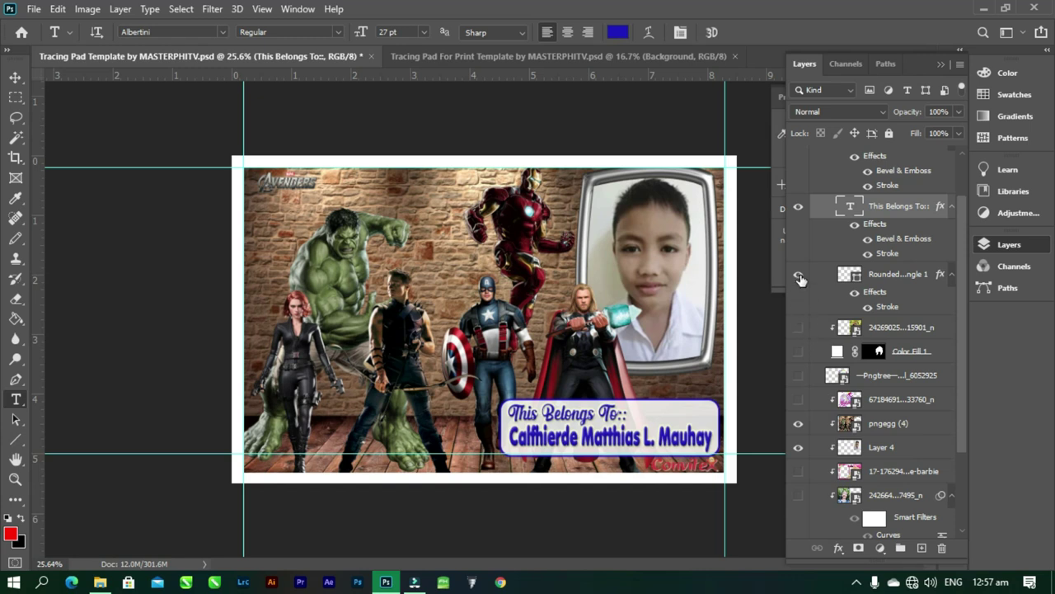
left_click(798, 274)
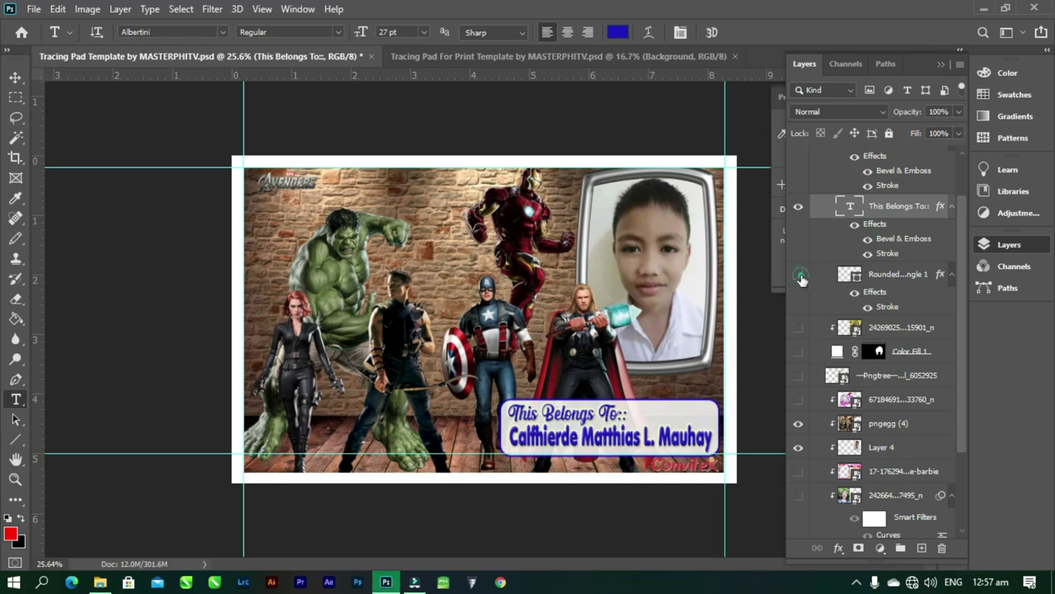
left_click(799, 207)
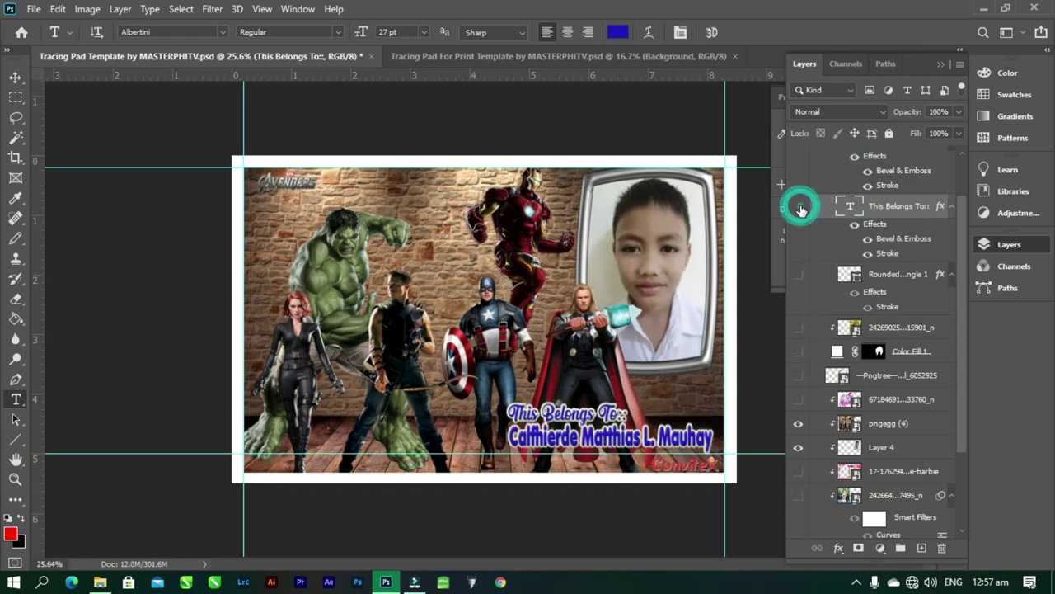
left_click(798, 273)
scroll(806, 371, "up", 2)
scroll(808, 404, "down", 2)
Hide the pngegg (4) Avengers layer and show the unicorn image layer above it as the back cover design
left_click(798, 423)
left_click(798, 400)
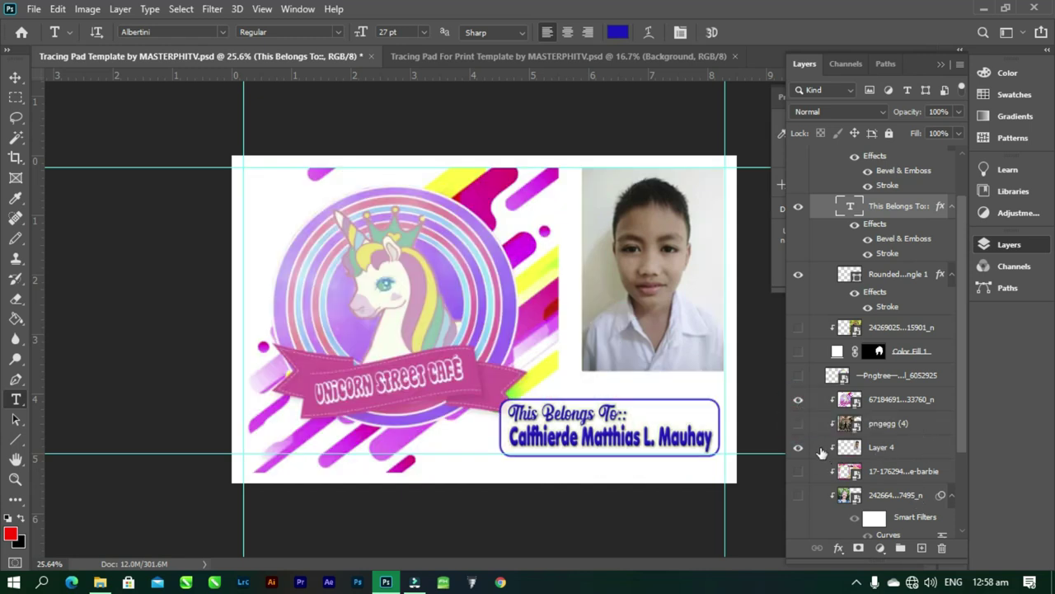
scroll(821, 445, "down", 1)
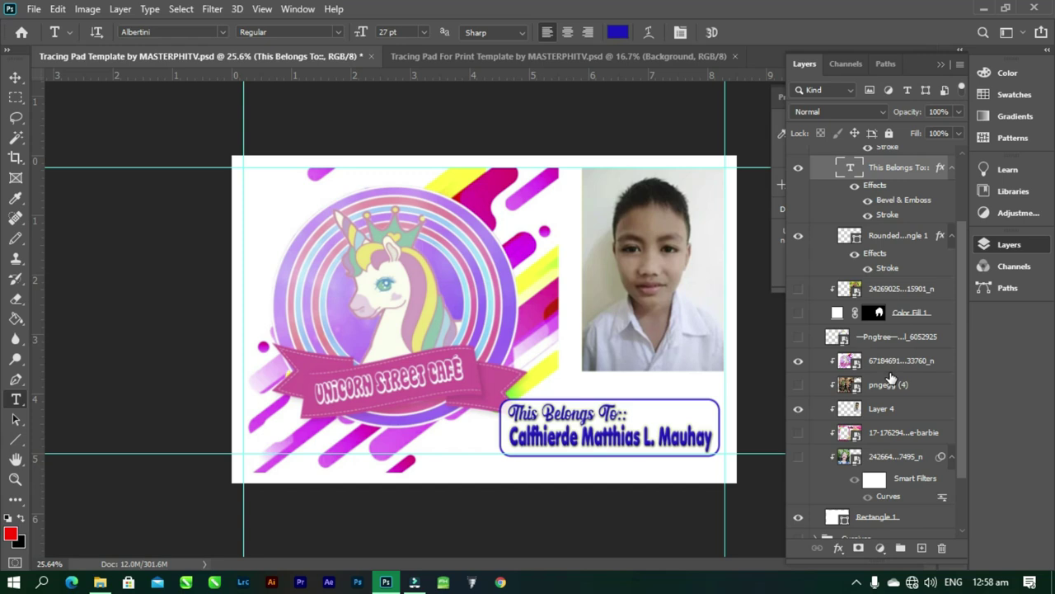
Open and dismiss the Place Embedded dialog used for adding images, and select the pngegg (4) layer
key("ctrl+shift+p")
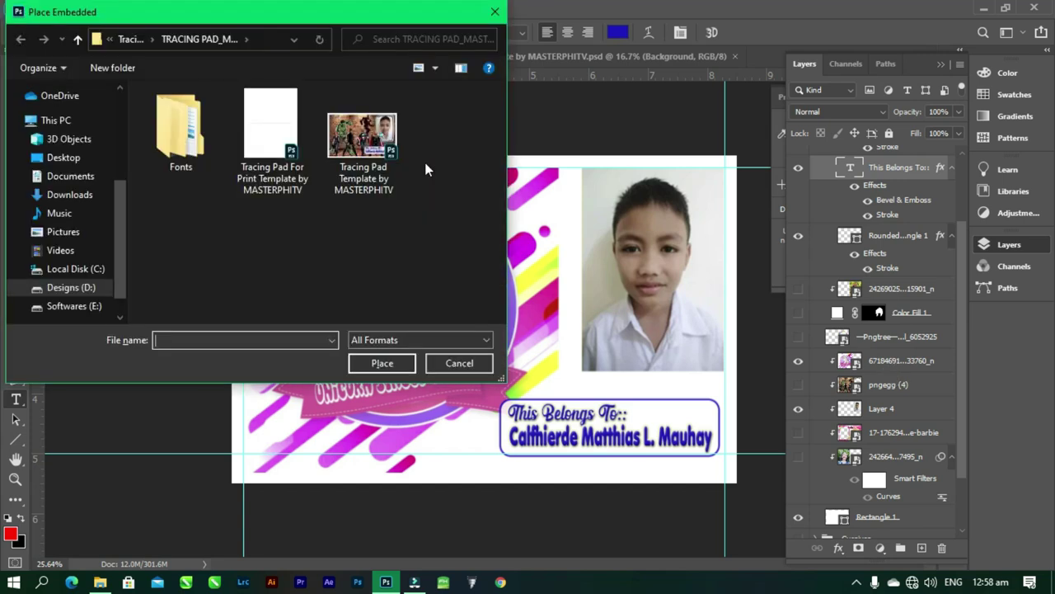
key("Escape")
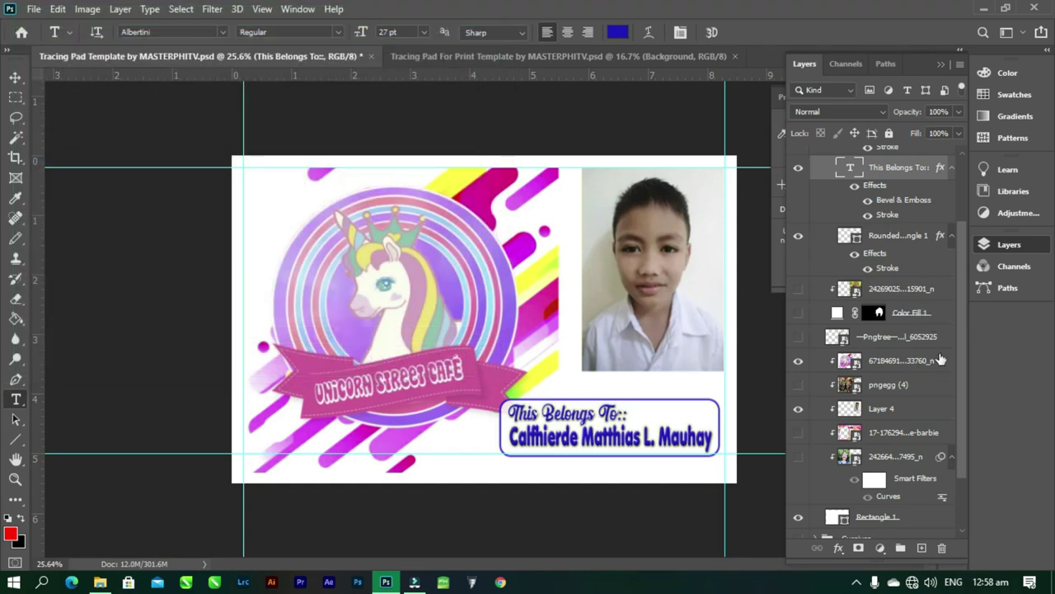
left_click(880, 386)
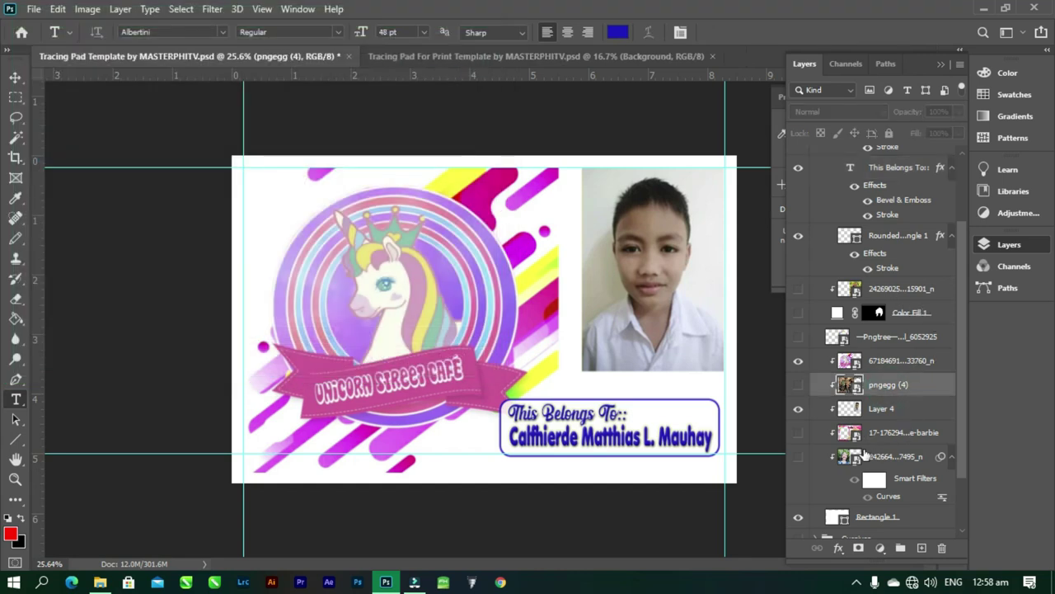
Try the Barbie design on the back cover by showing its image and photo layers and hiding the pngegg (4) and unicorn layers
left_click(799, 404)
left_click(799, 432)
left_click(799, 455)
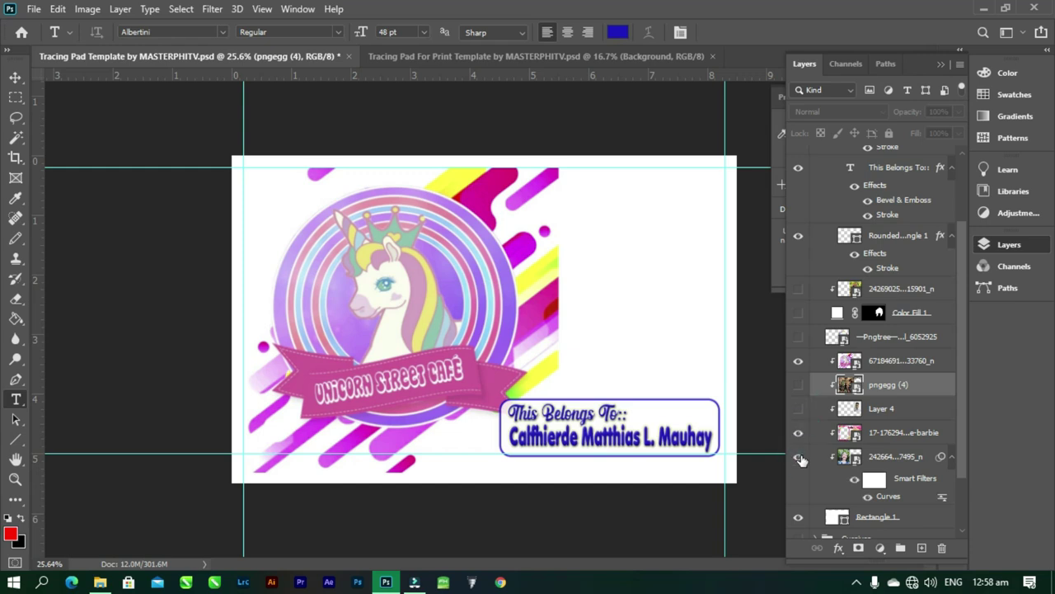
left_click(798, 408)
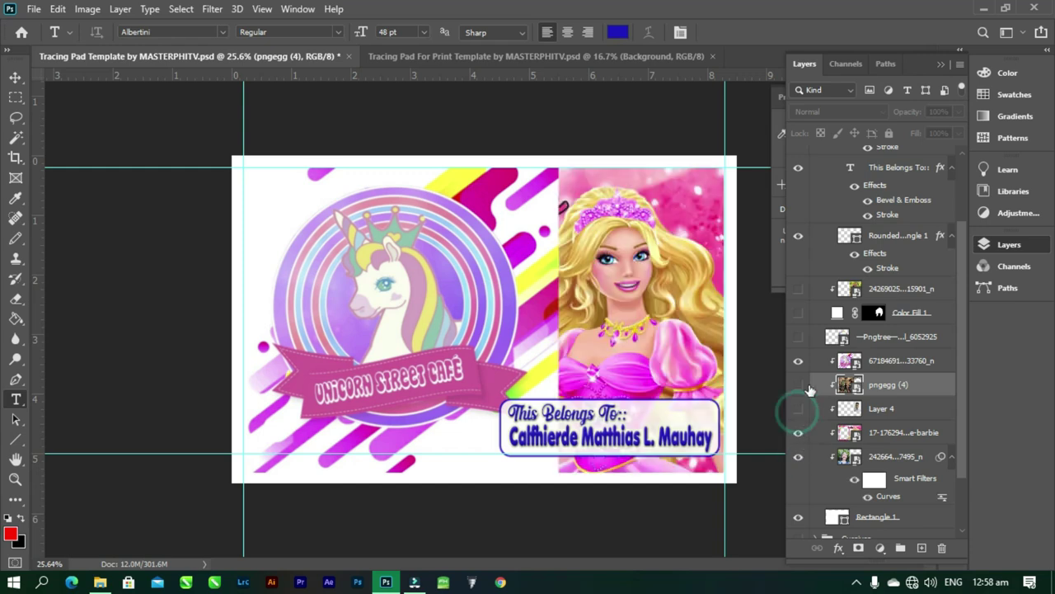
left_click(798, 384)
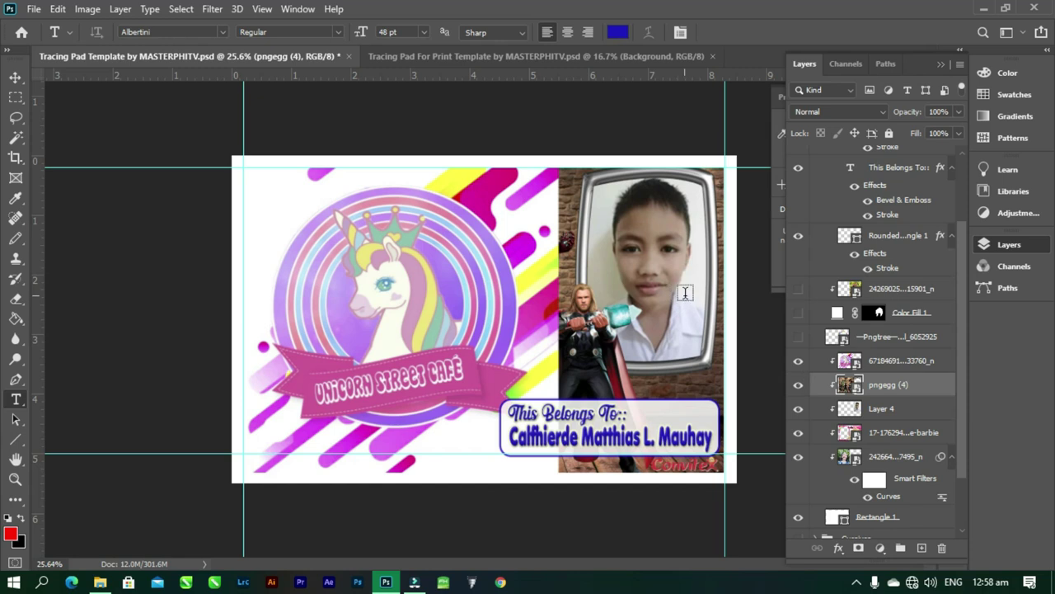
left_click(798, 386)
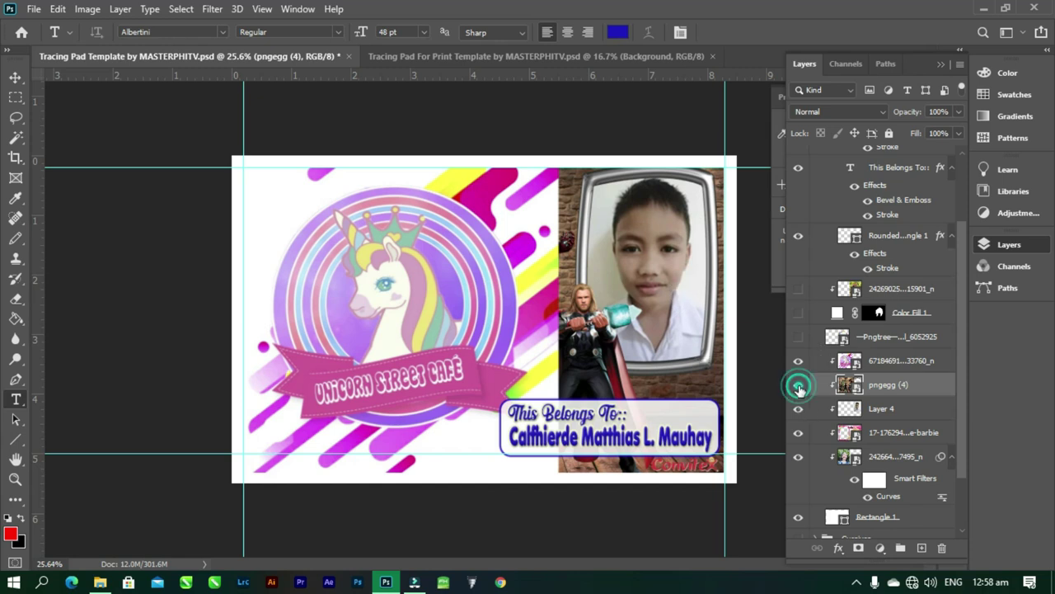
left_click(798, 361)
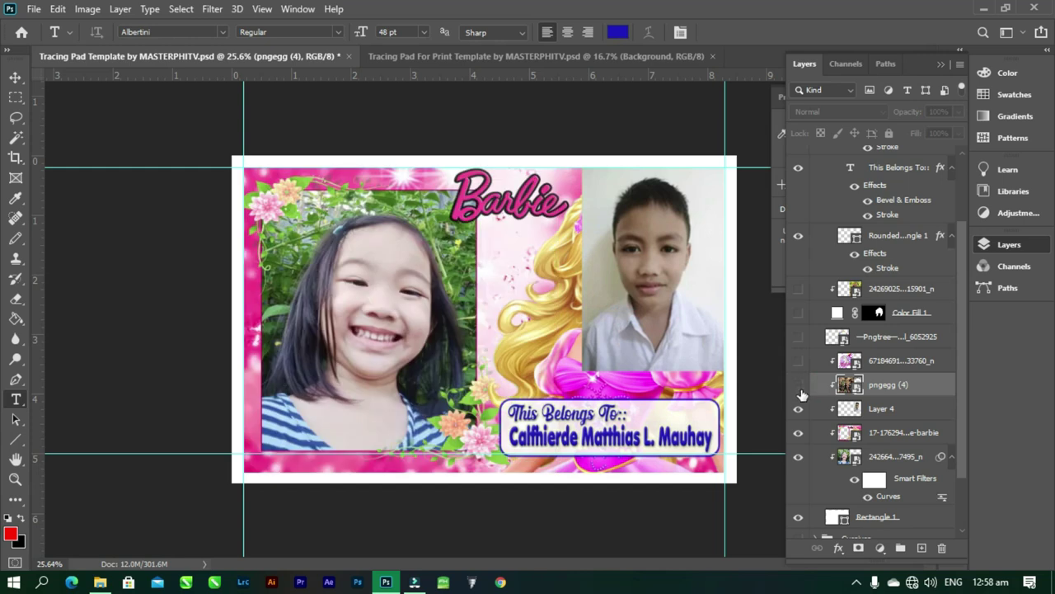
Undo the layer visibility changes back to Layer 4 alone on the cover, and show the pngegg (4) Avengers background
key("ctrl+z")
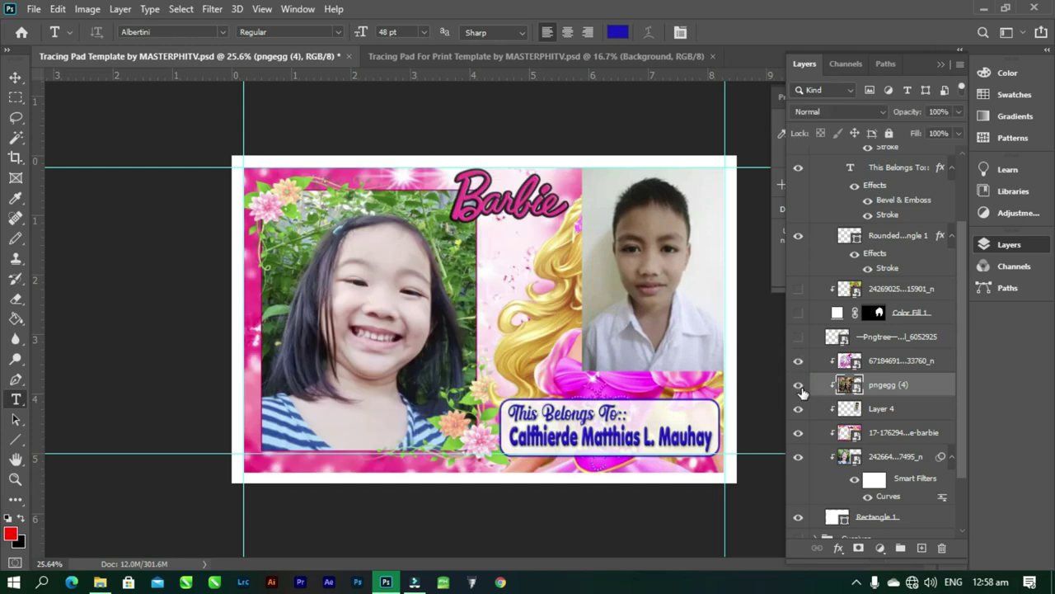
key("ctrl+z")
key("ctrl+z")
key("ctrl+z")
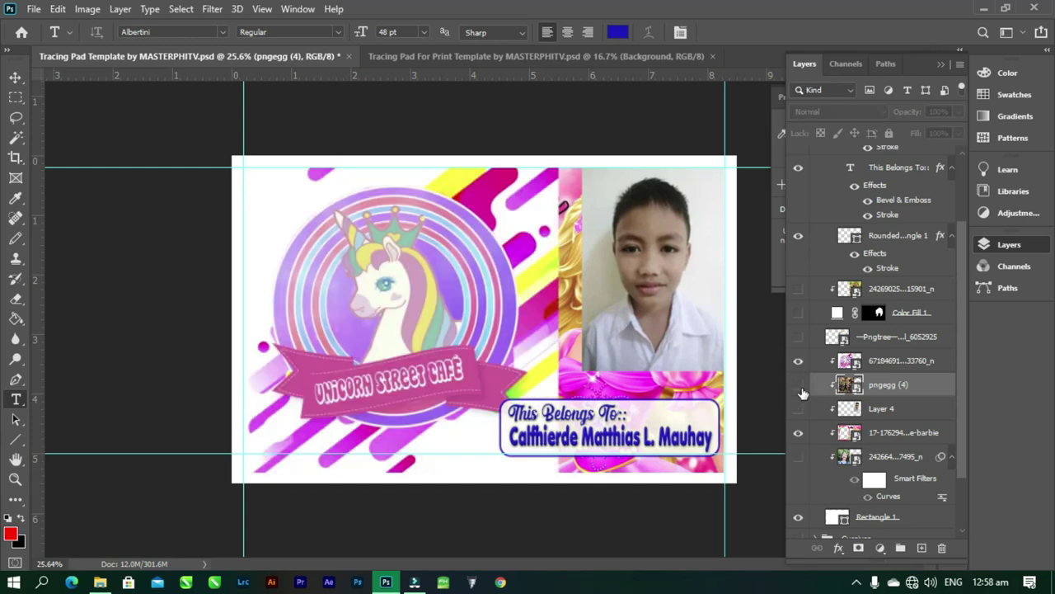
key("ctrl+z")
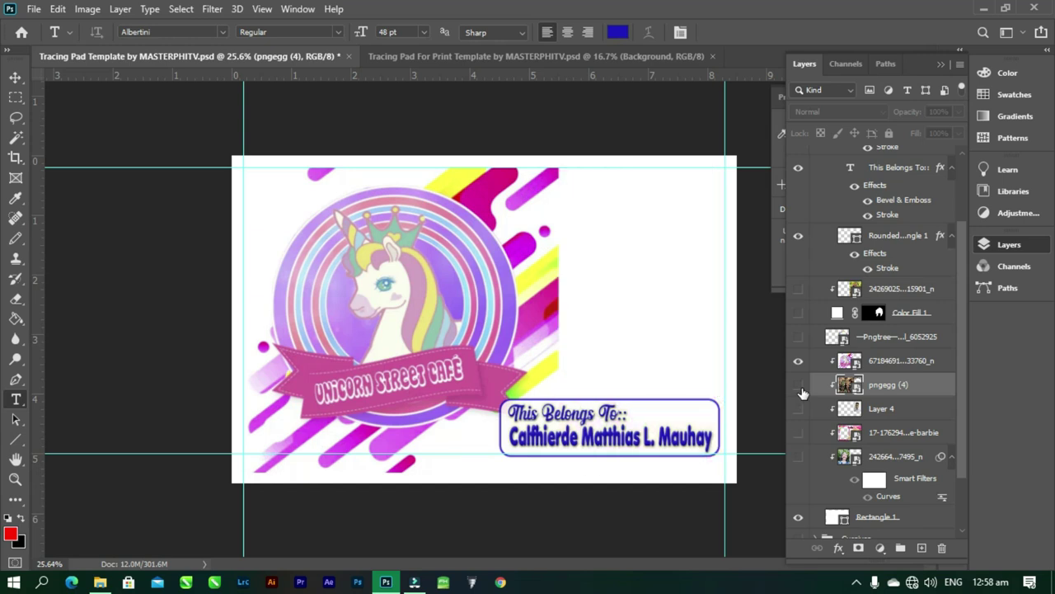
key("ctrl+z")
key("ctrl+z")
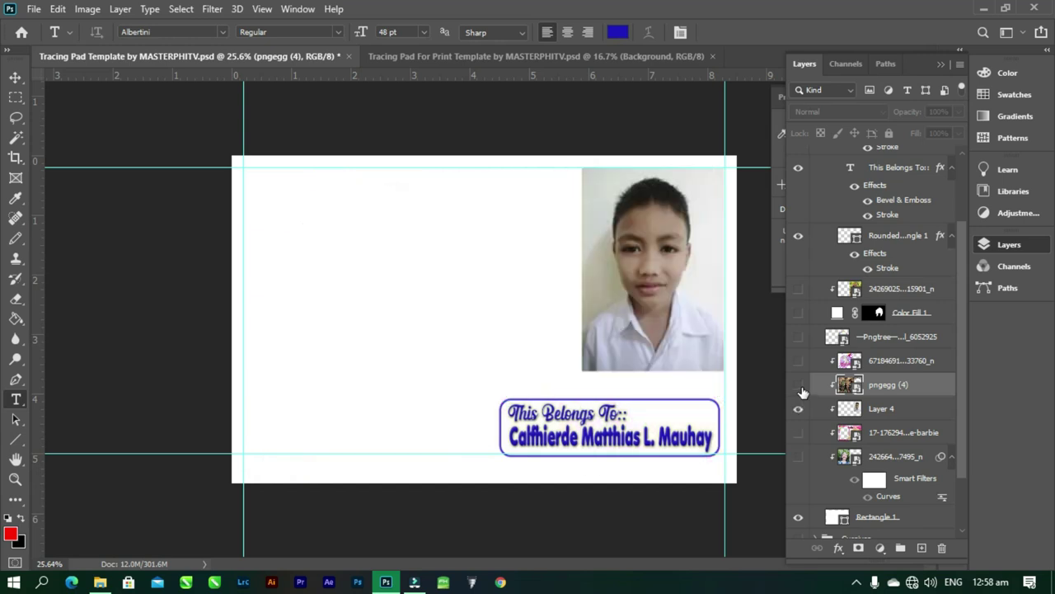
left_click(800, 385)
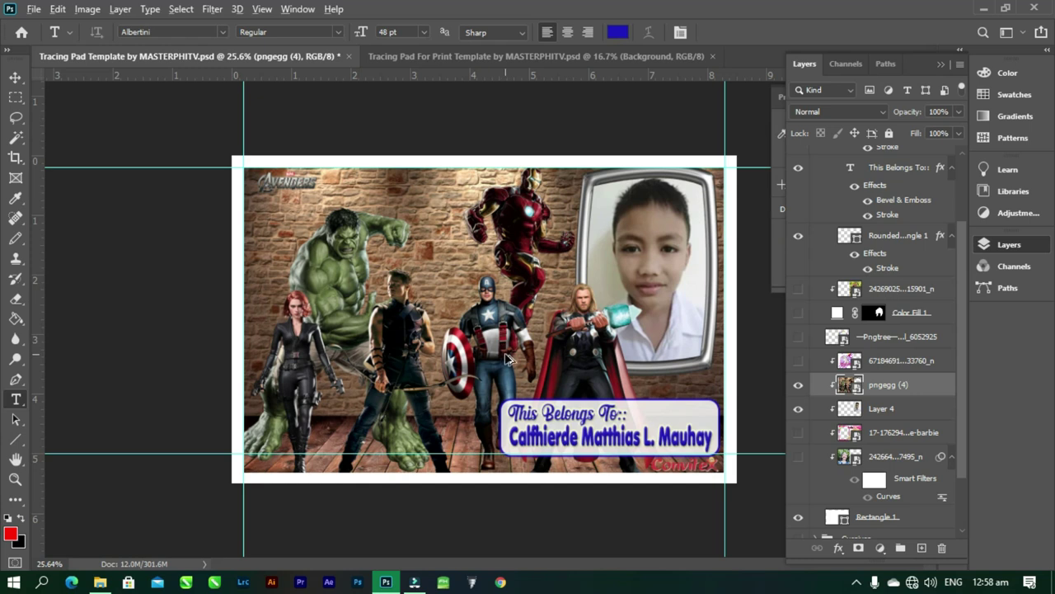
Start saving the cover as a JPEG in the child's named folder inside Tracing Pad Paper > Set
key("ctrl+alt+s")
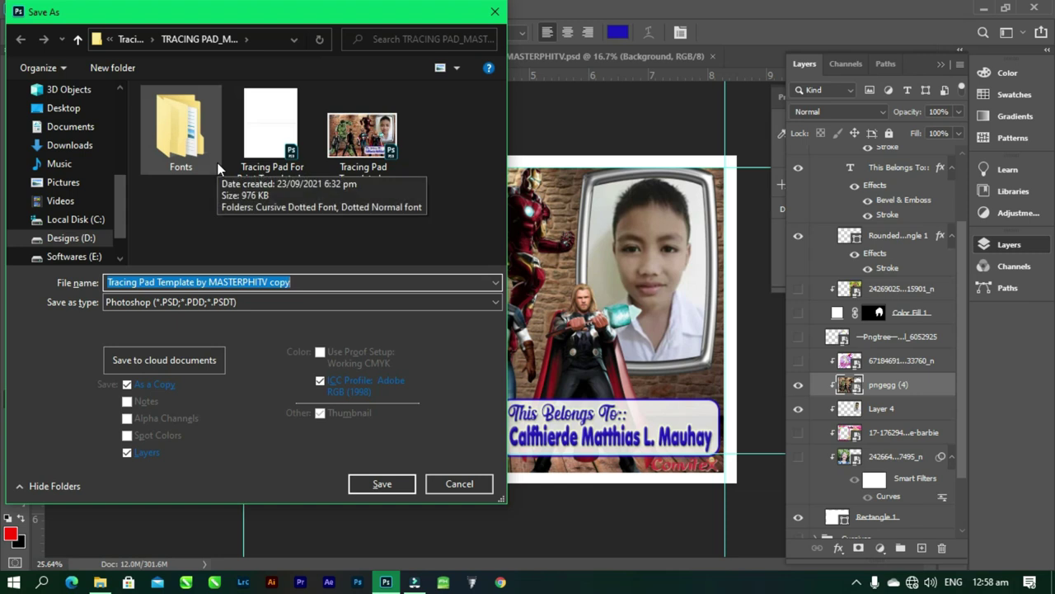
left_click(130, 39)
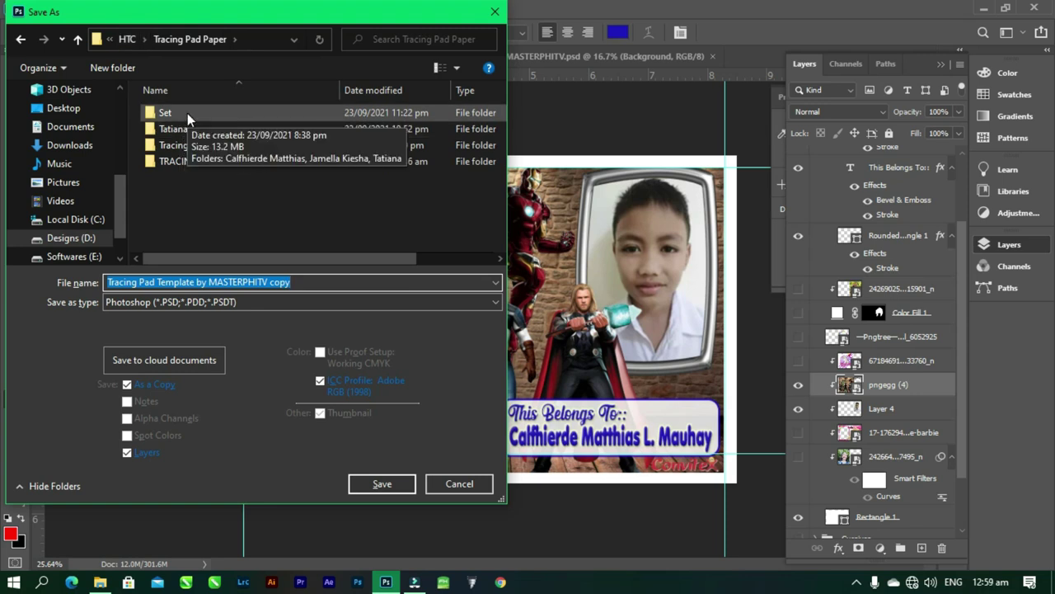
double_click(188, 113)
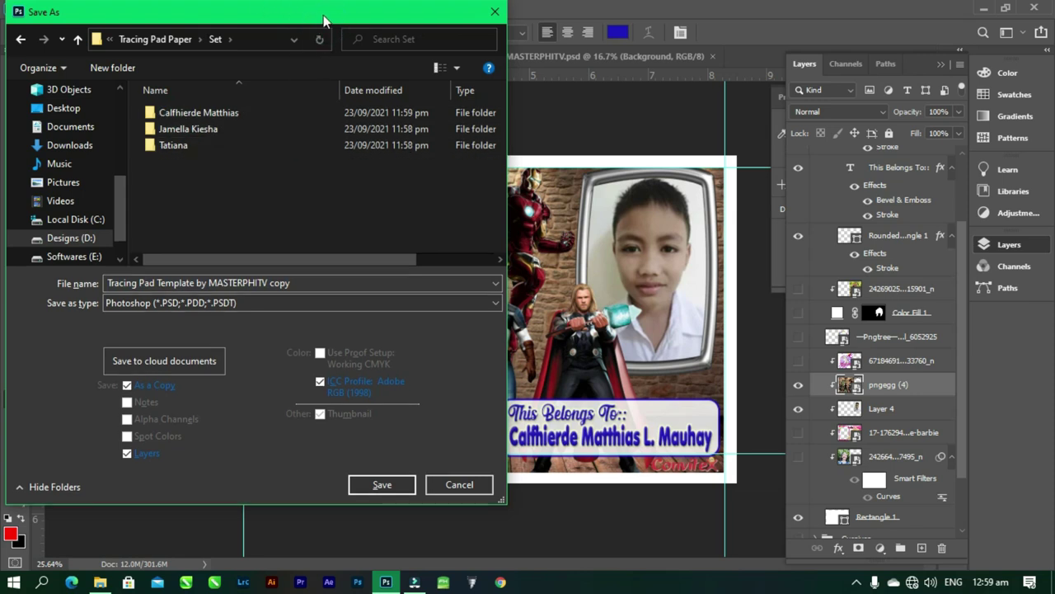
left_click_drag(324, 15, 247, 13)
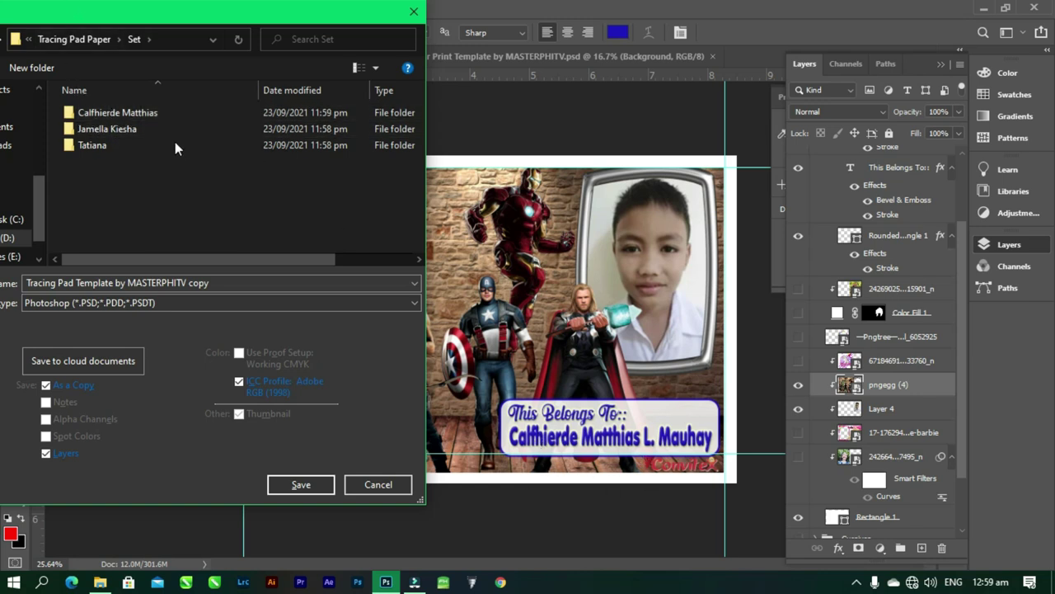
left_click(139, 112)
double_click(139, 112)
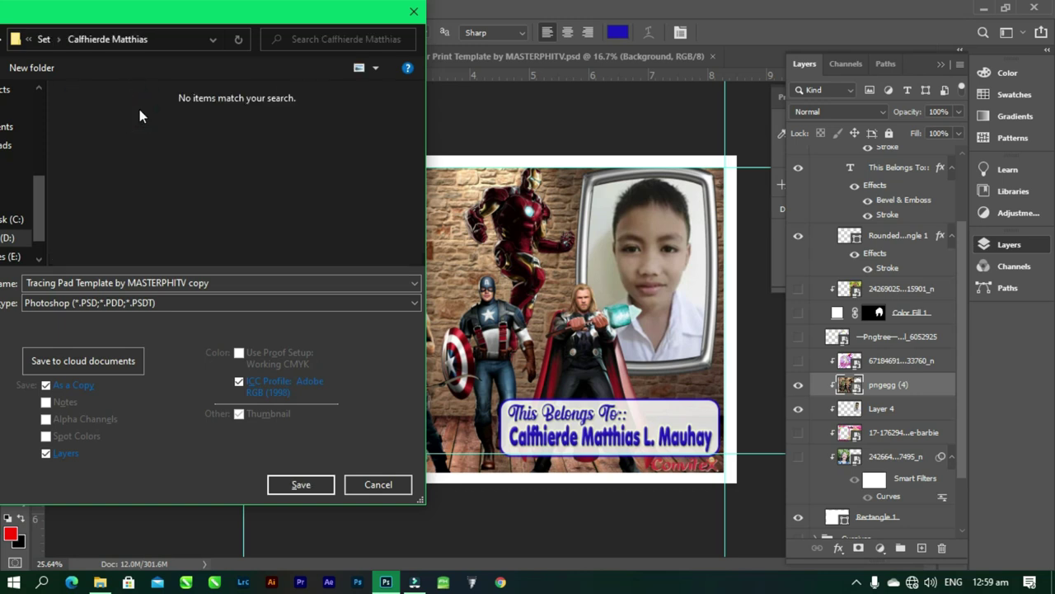
left_click(364, 302)
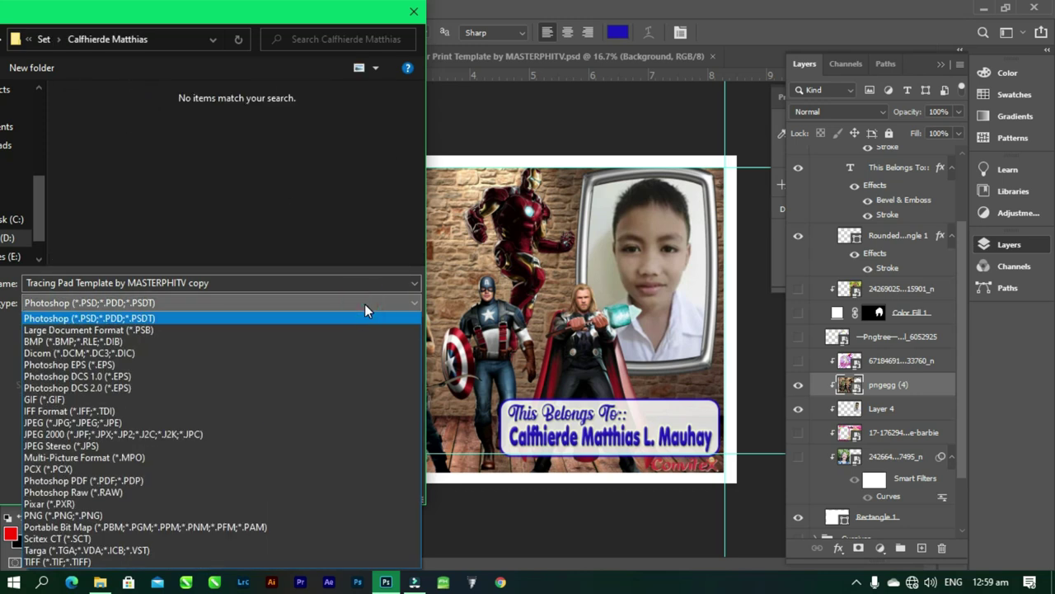
left_click(237, 421)
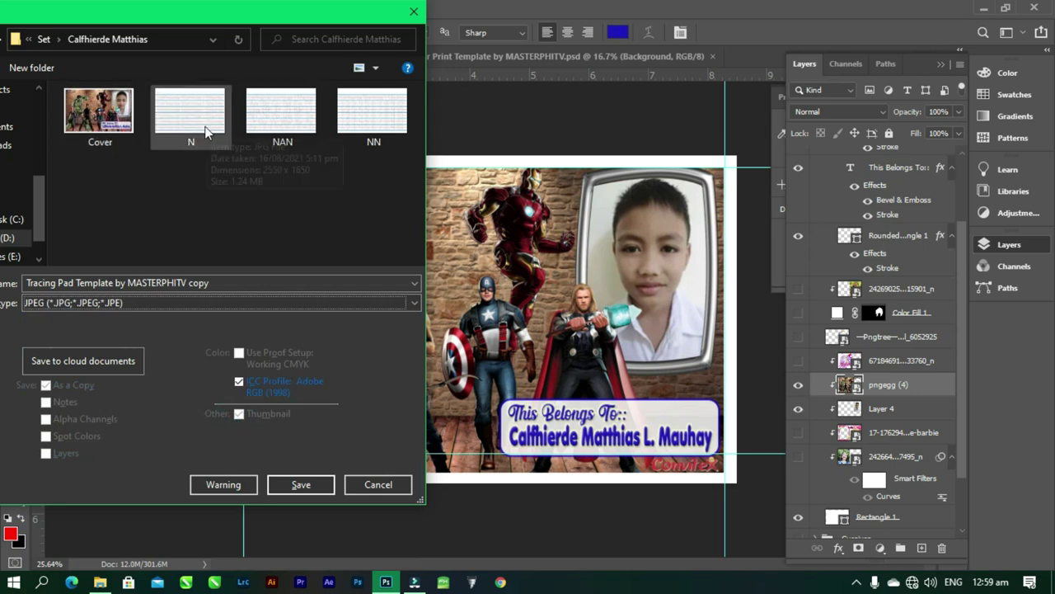
Examine the enlarged thumbnails of the saved Cover, N, NAN and NN pages, and close the save dialog without saving
scroll(210, 140, "up", 2)
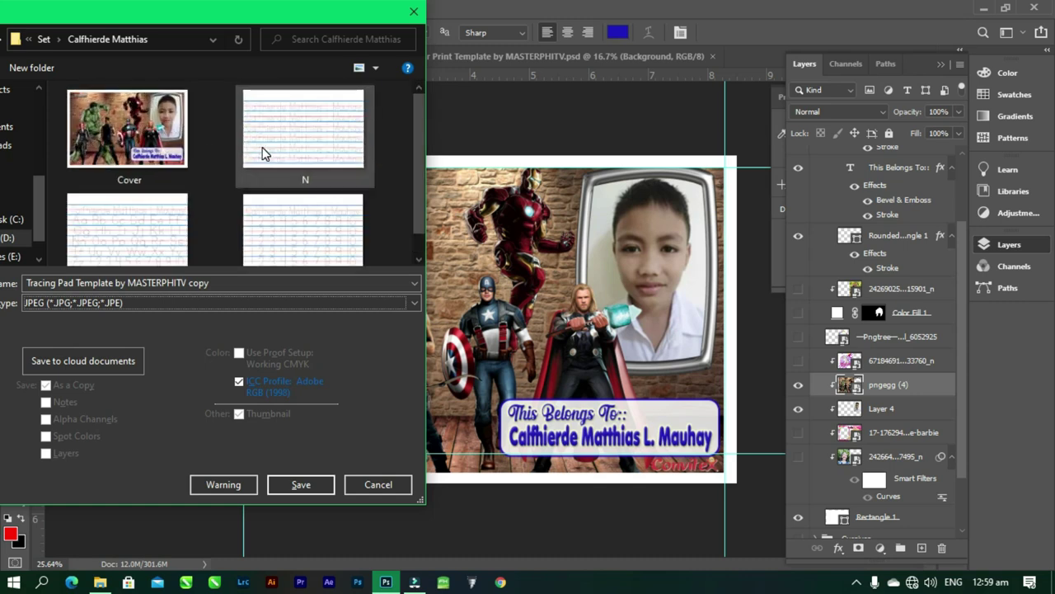
scroll(280, 147, "up", 1)
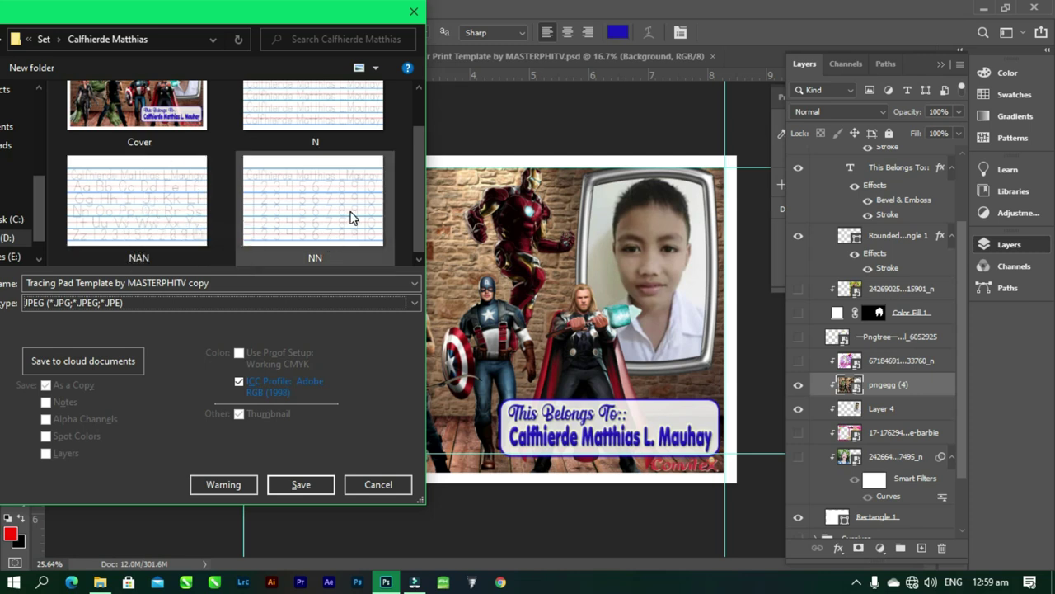
scroll(321, 221, "up", 1)
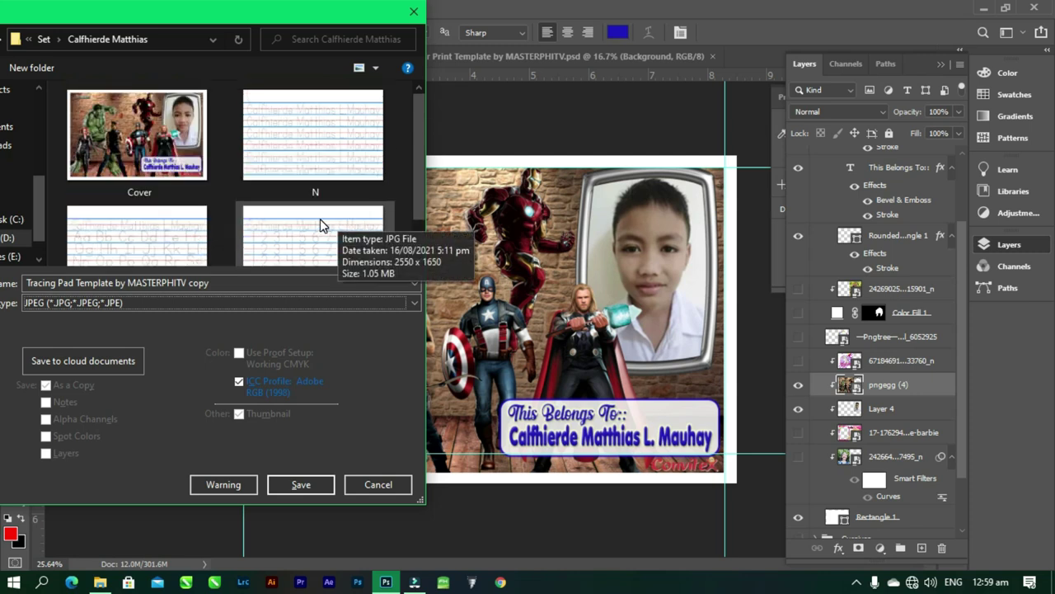
scroll(320, 219, "down", 1)
scroll(320, 218, "down", 2, "ctrl")
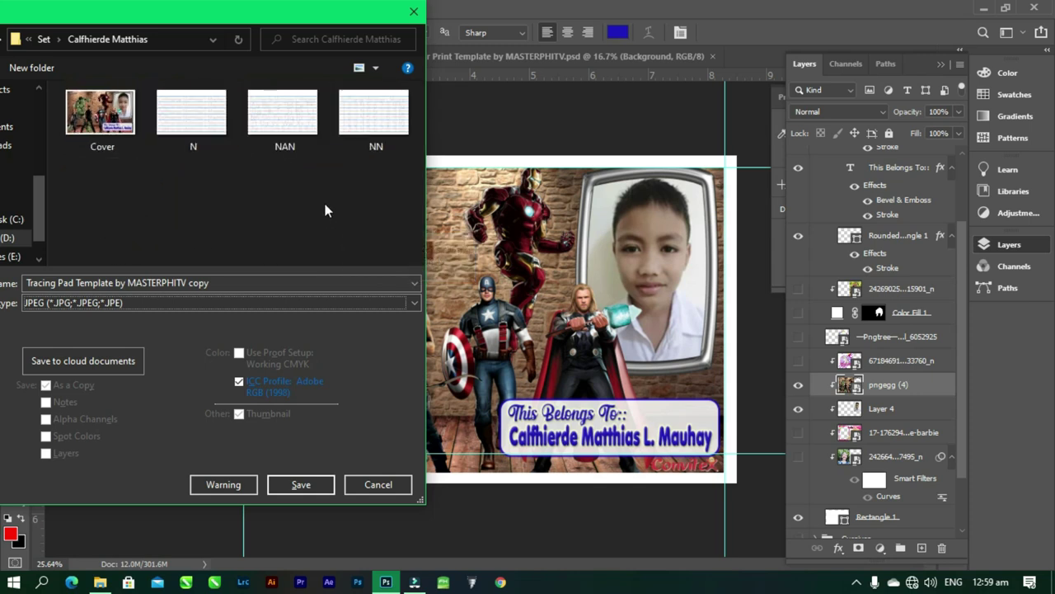
left_click(658, 113)
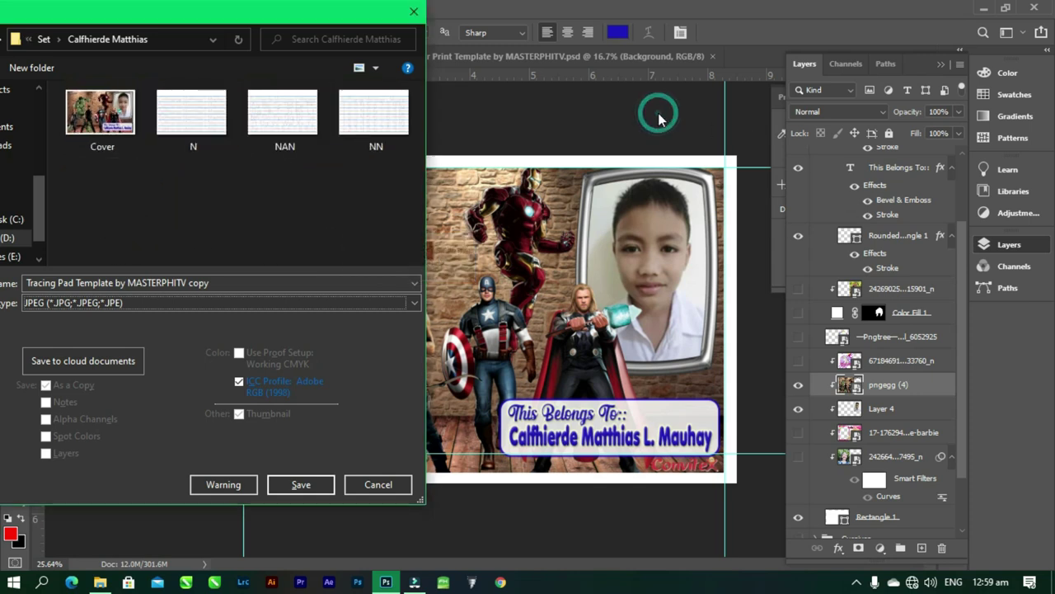
left_click(414, 12)
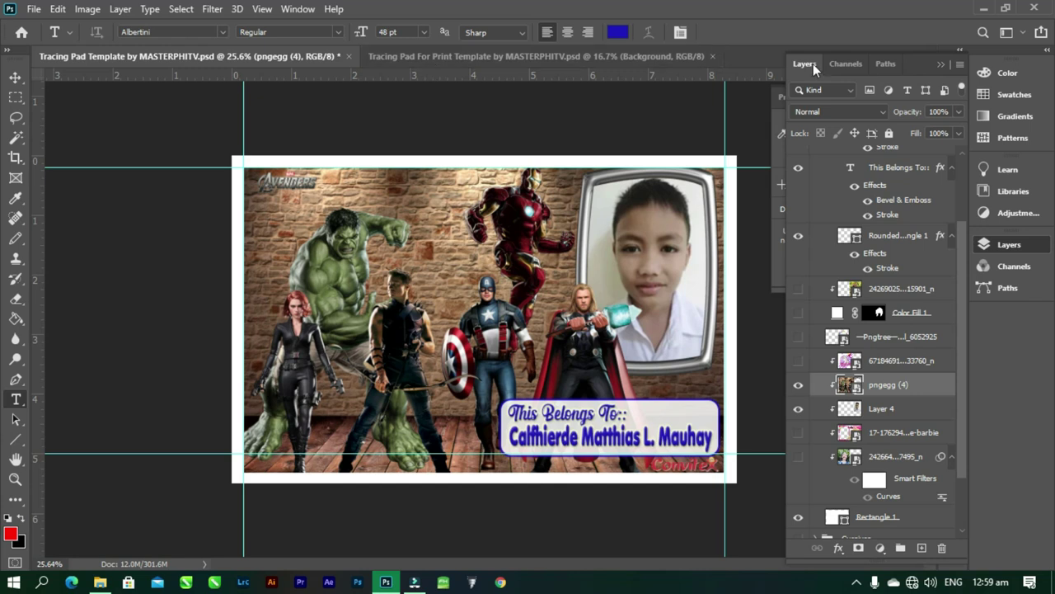
Switch to the Tracing Pad For Print template and place the N page as an embedded image from the child's folder in Set
left_click(489, 56)
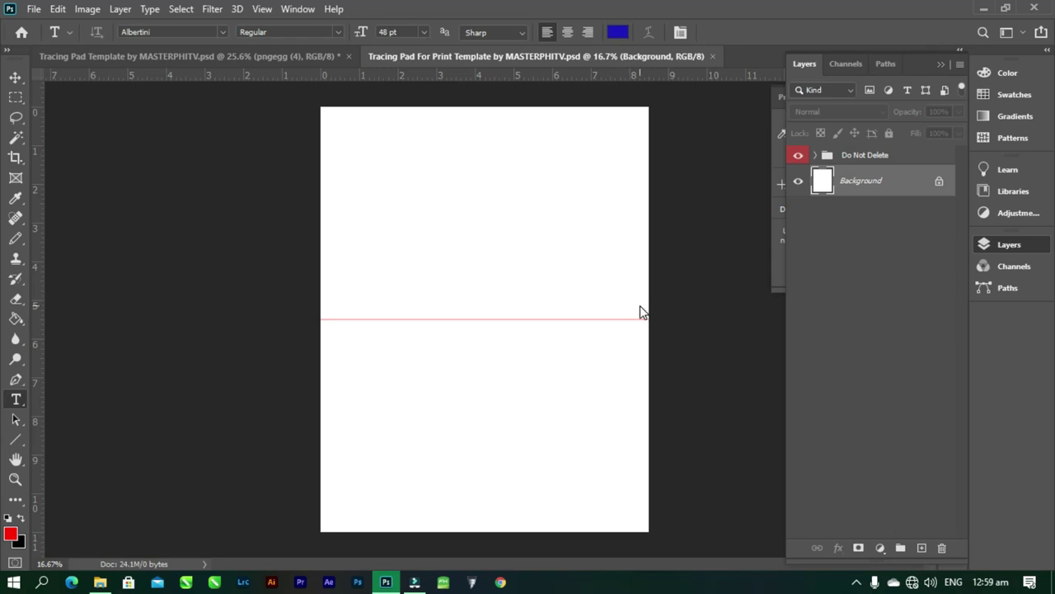
key("alt+f")
key("l")
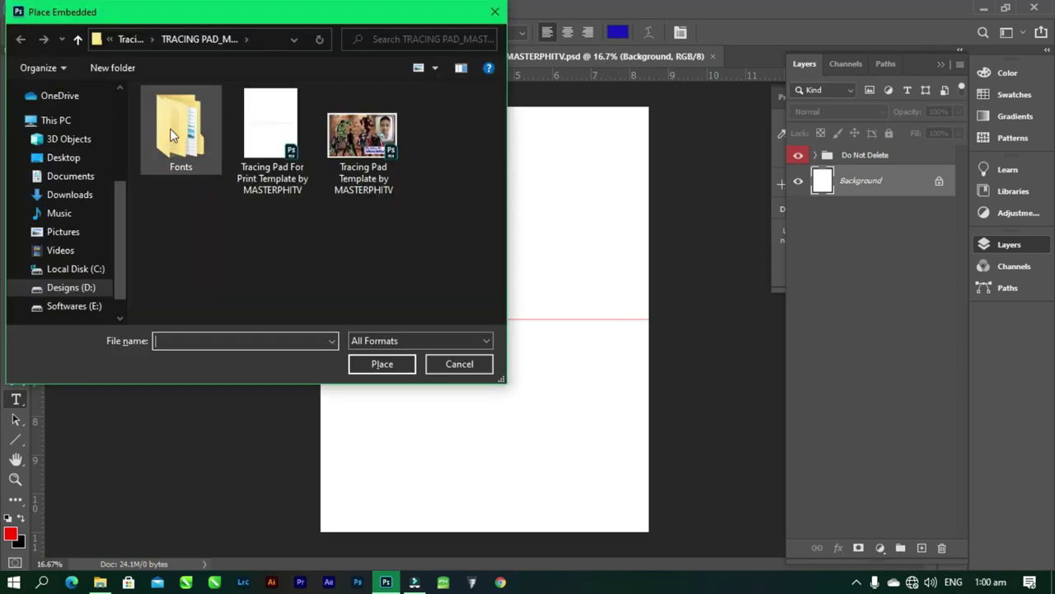
left_click(132, 38)
double_click(233, 112)
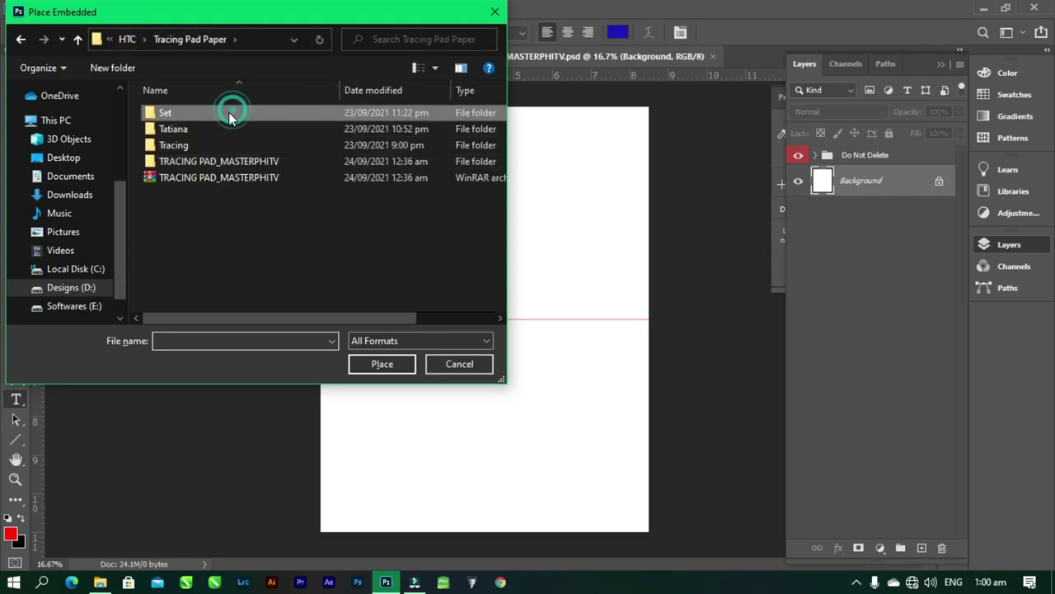
double_click(225, 113)
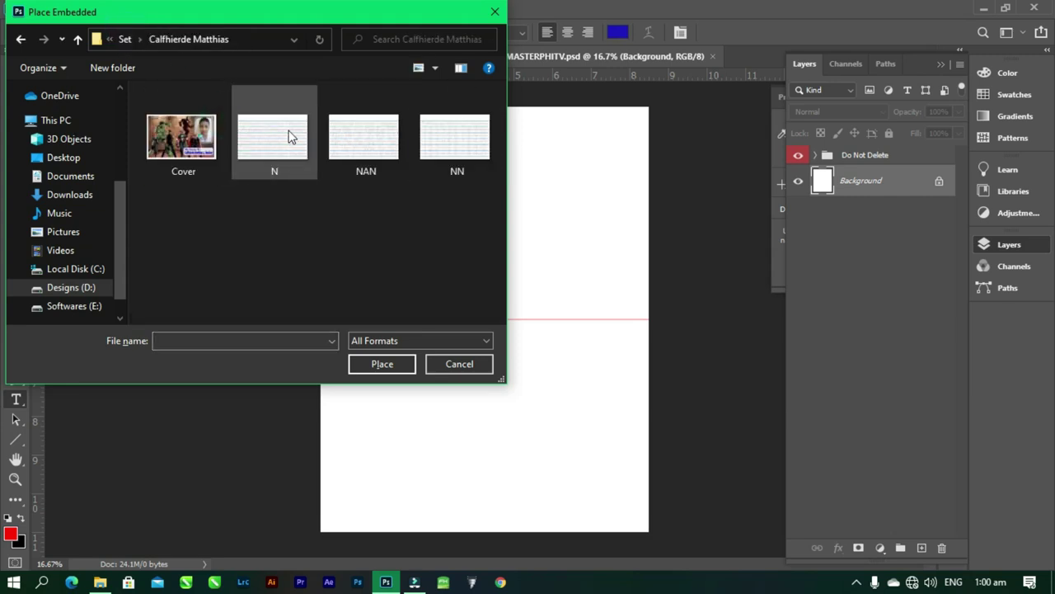
double_click(294, 138)
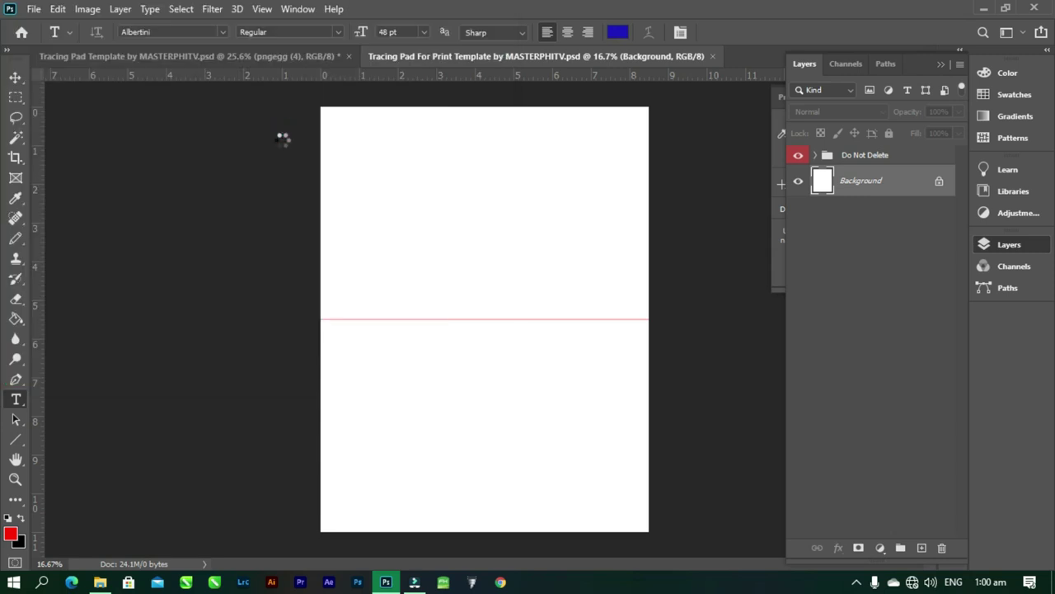
key("Return")
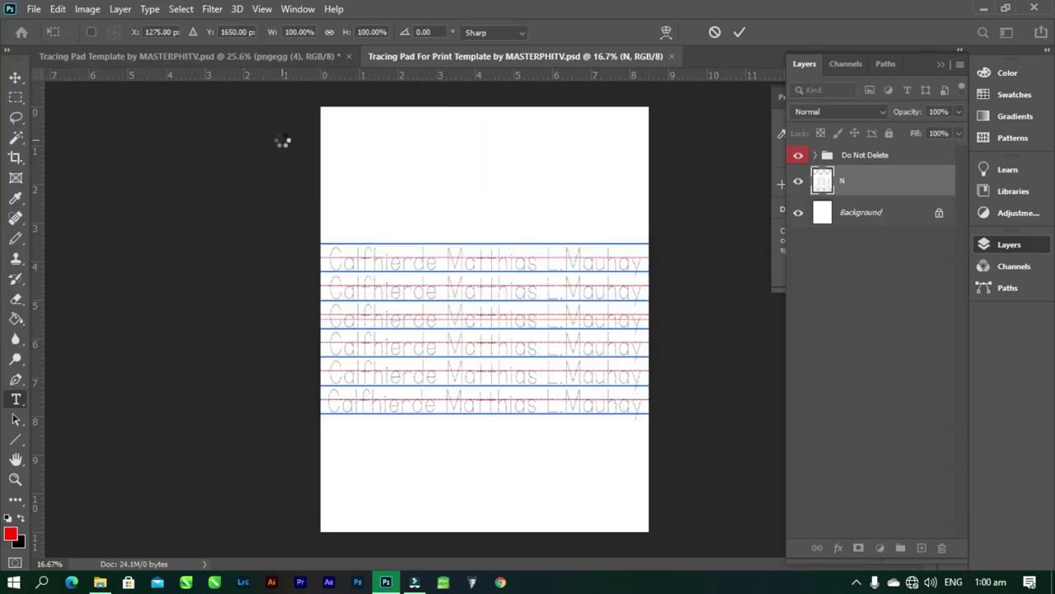
Move the placed N page up into the upper half of the print sheet
key("t")
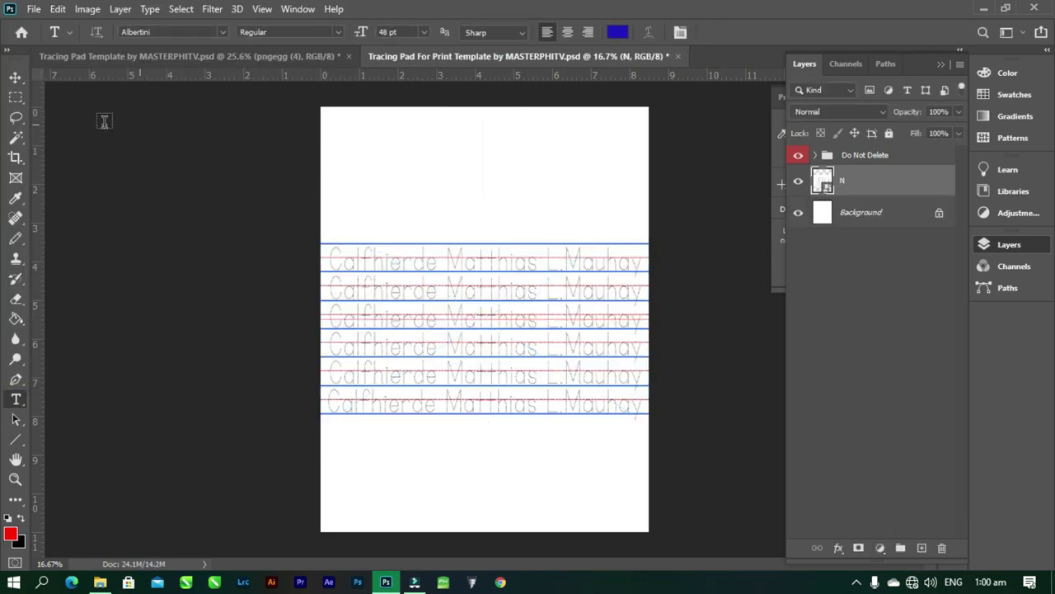
key("v")
left_click(507, 270)
left_click_drag(508, 271, 506, 181)
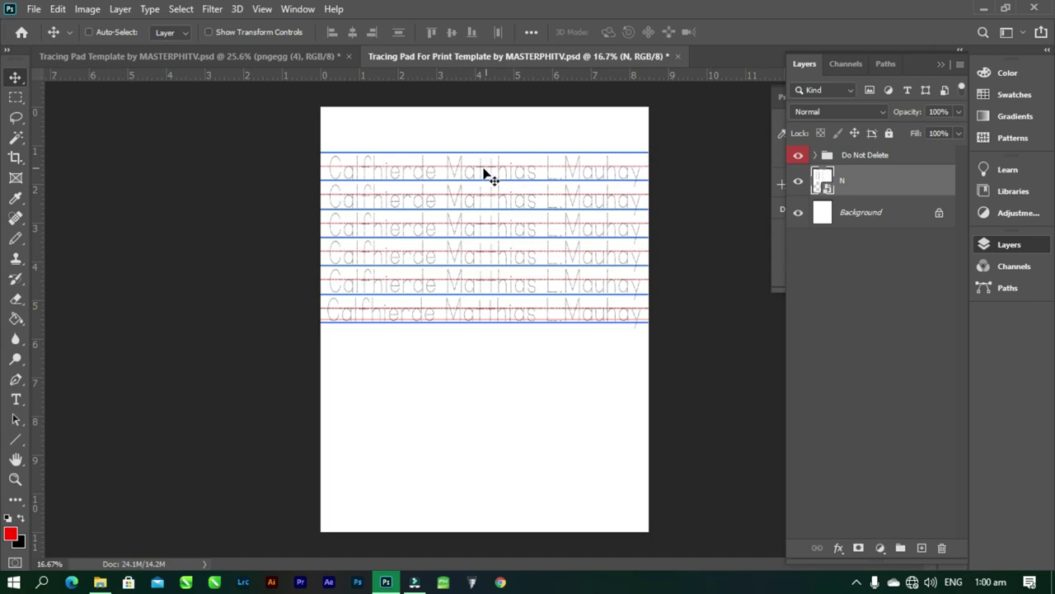
Check the Snap To options, snap the N page into the half above the red centre line, and duplicate it into the lower half
left_click(262, 9)
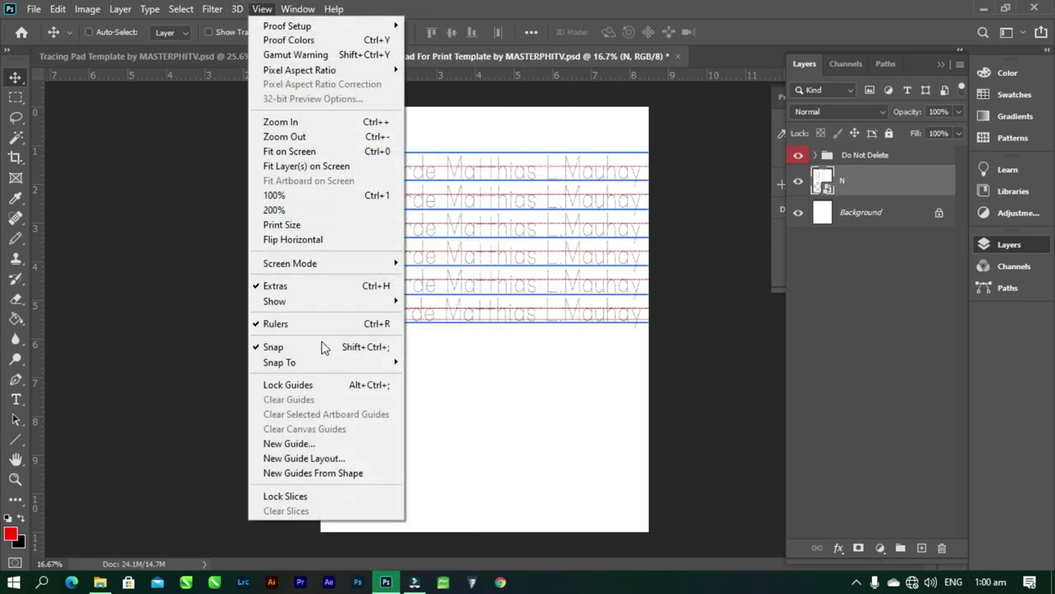
mouse_move(330, 367)
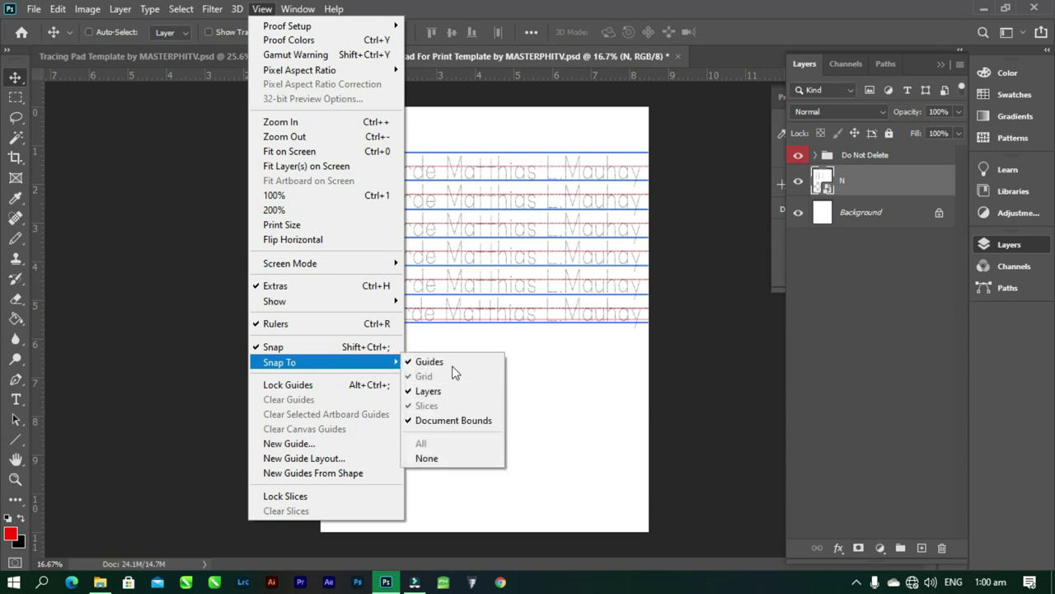
left_click(555, 368)
mouse_move(568, 255)
left_mouse_down()
mouse_move(566, 225)
mouse_move(561, 233)
left_mouse_up()
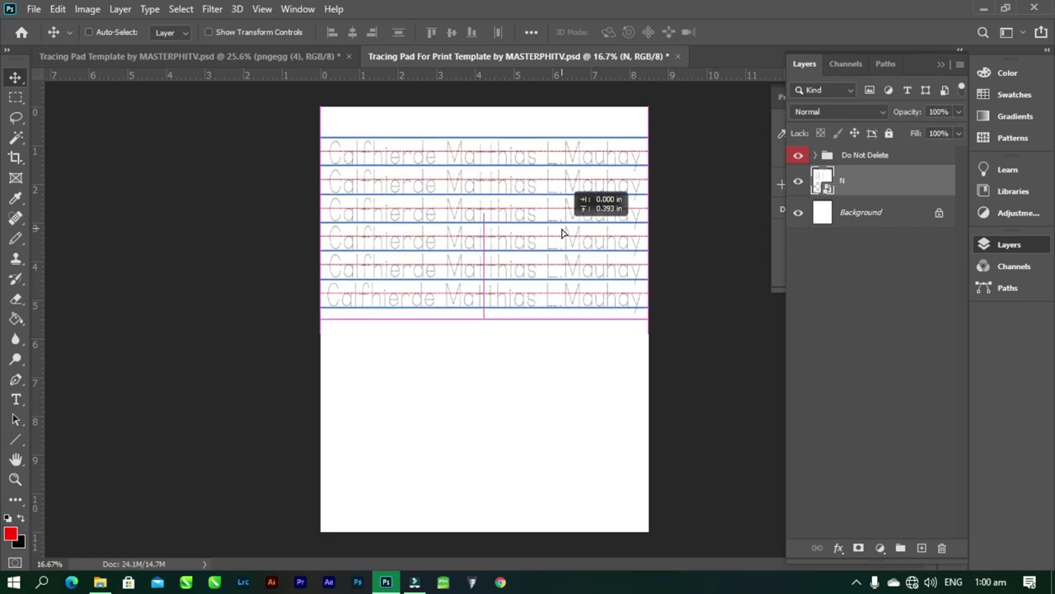
mouse_move(561, 233)
left_mouse_down()
mouse_move(570, 231)
mouse_move(563, 249)
mouse_move(561, 223)
mouse_move(561, 427)
left_mouse_up()
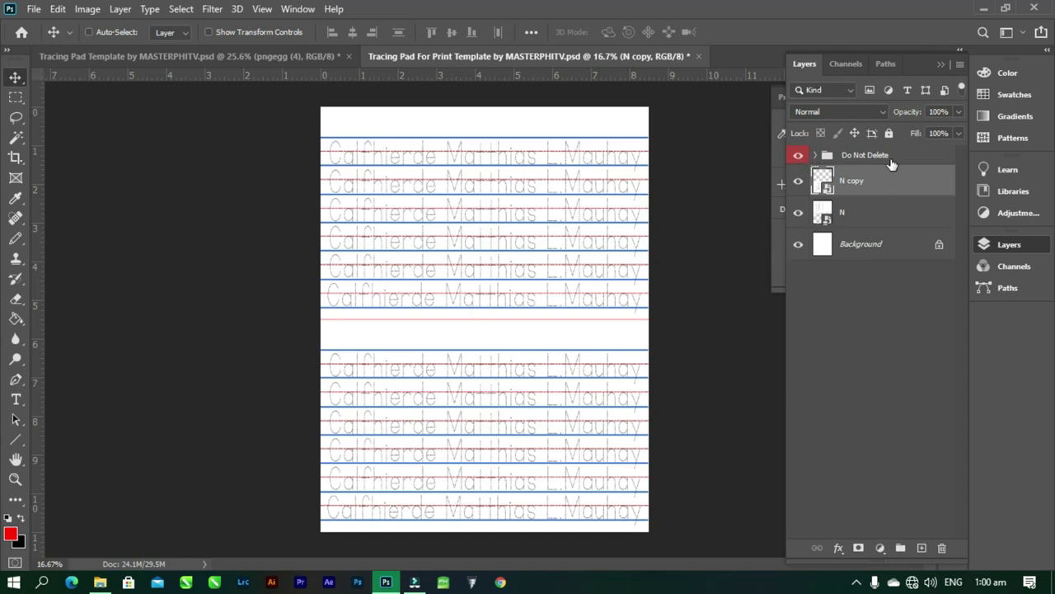
Hide and reshow the Do Not Delete group, and try it below both N layers before returning it to the top of the stack
left_click(797, 158)
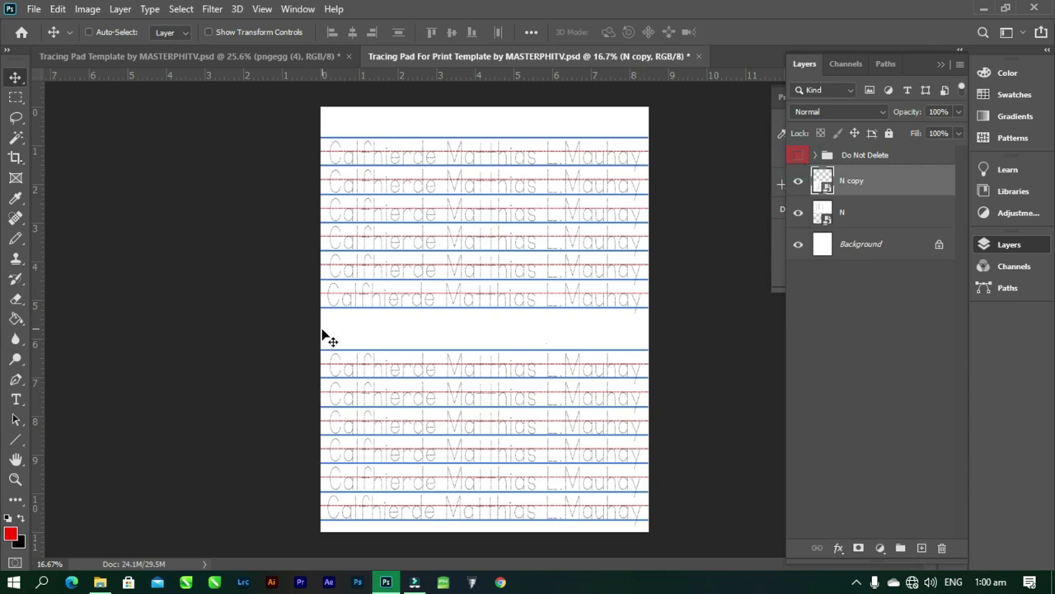
left_click(798, 157)
left_click(916, 156)
left_click_drag(917, 158, 907, 228)
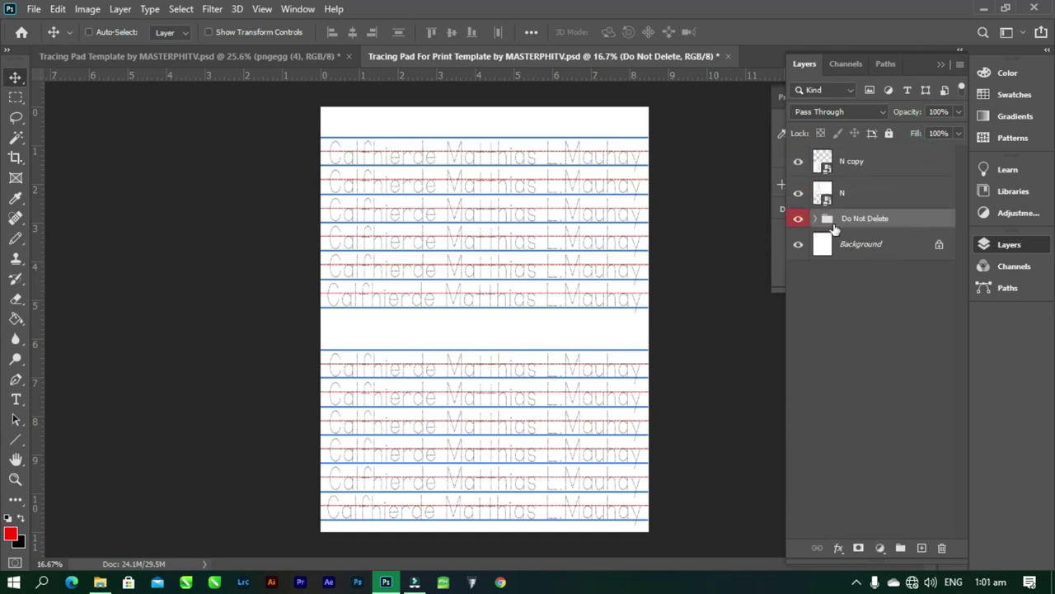
left_click_drag(915, 228, 905, 168)
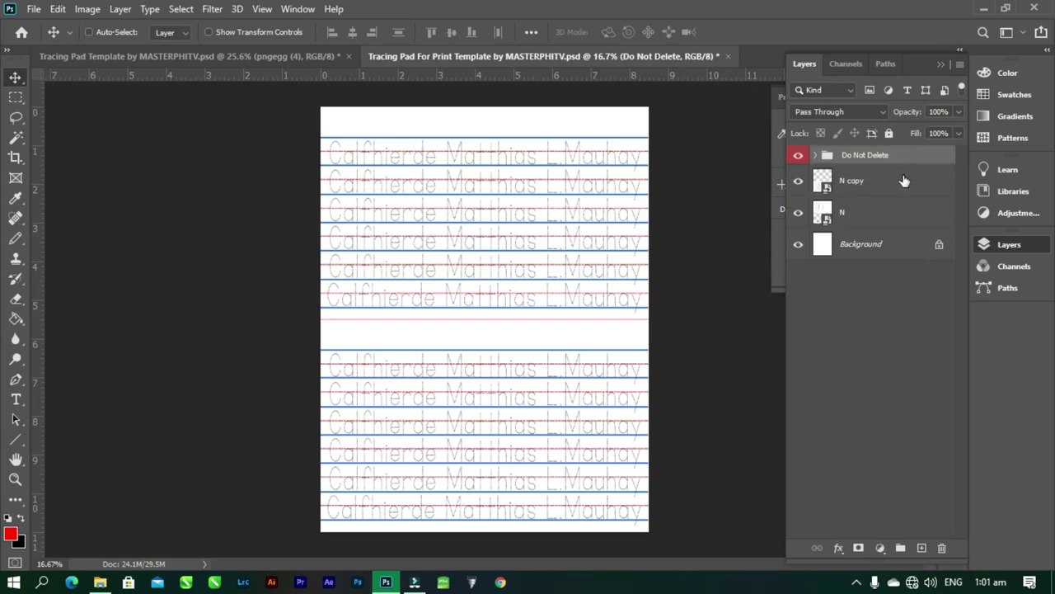
left_click(903, 180)
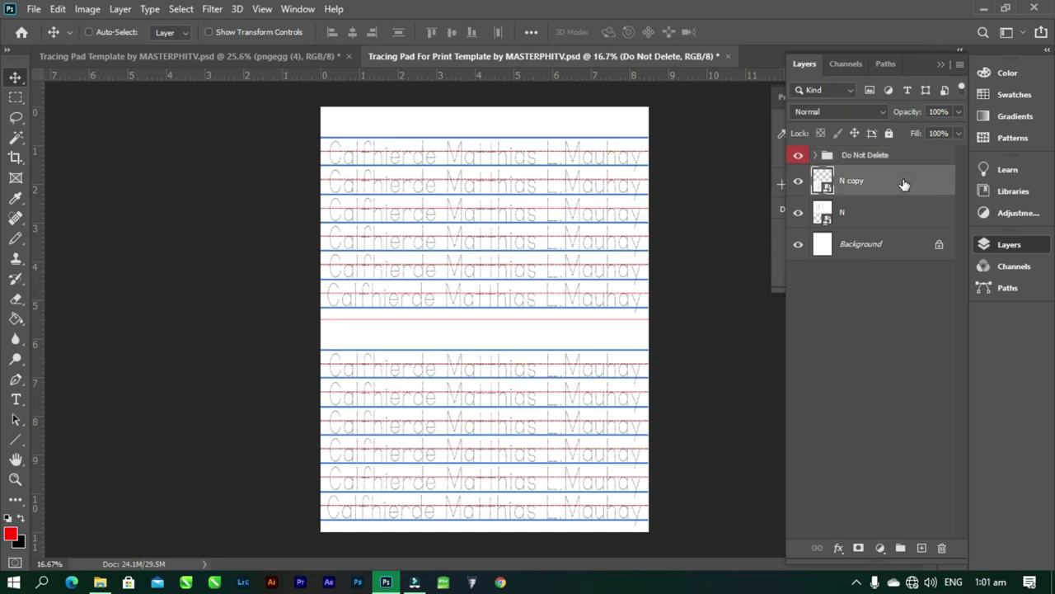
left_click(907, 156)
left_click_drag(909, 158, 904, 223)
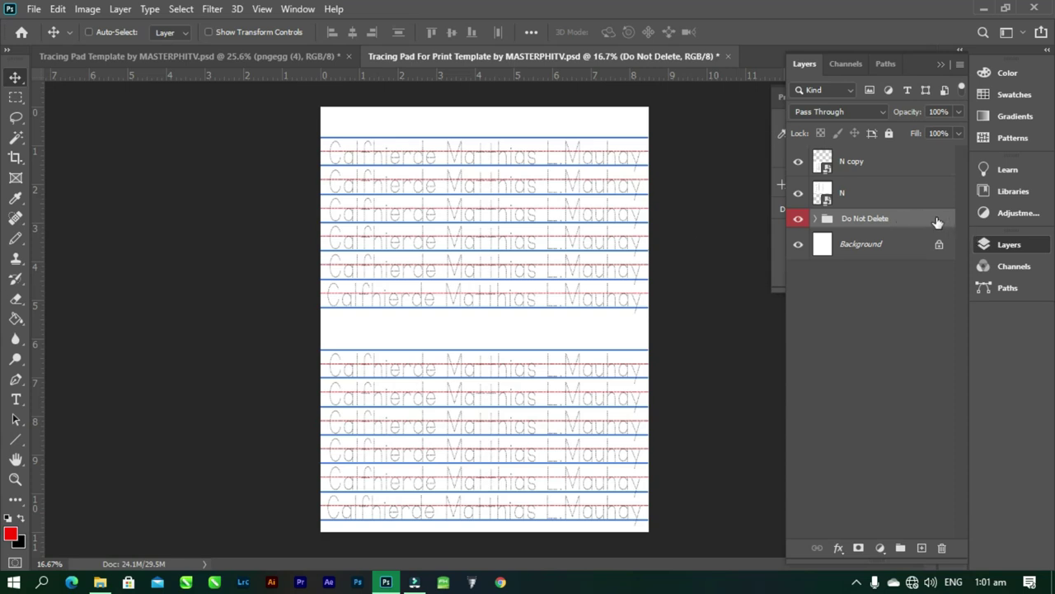
left_click_drag(915, 222, 889, 152)
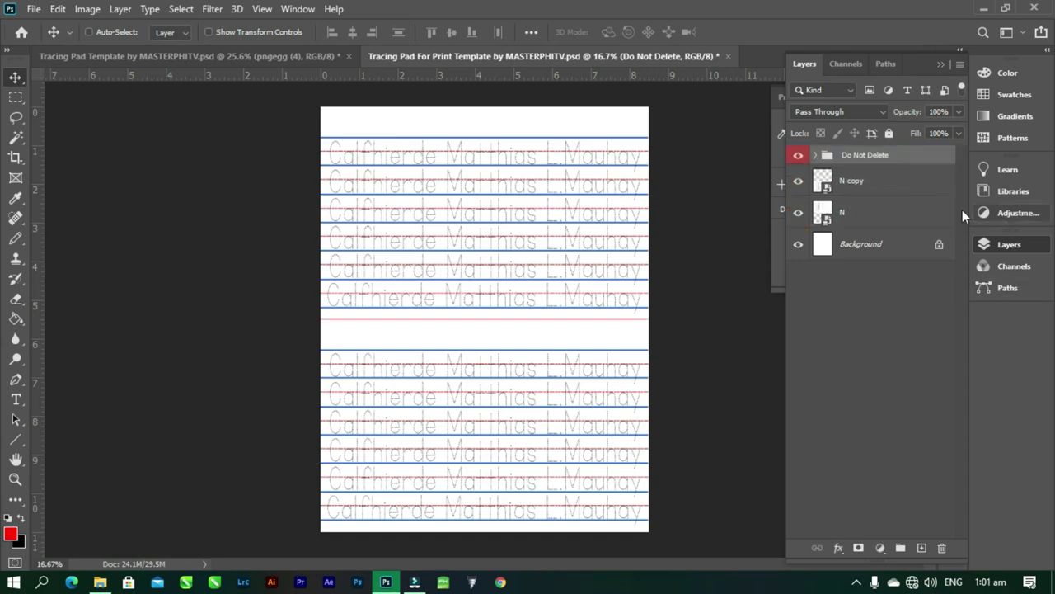
Examine the full two-up print sheet, then the lower N page's last tracing lines and bottom margin up close
scroll(450, 279, "up", 3)
scroll(462, 280, "down", 2)
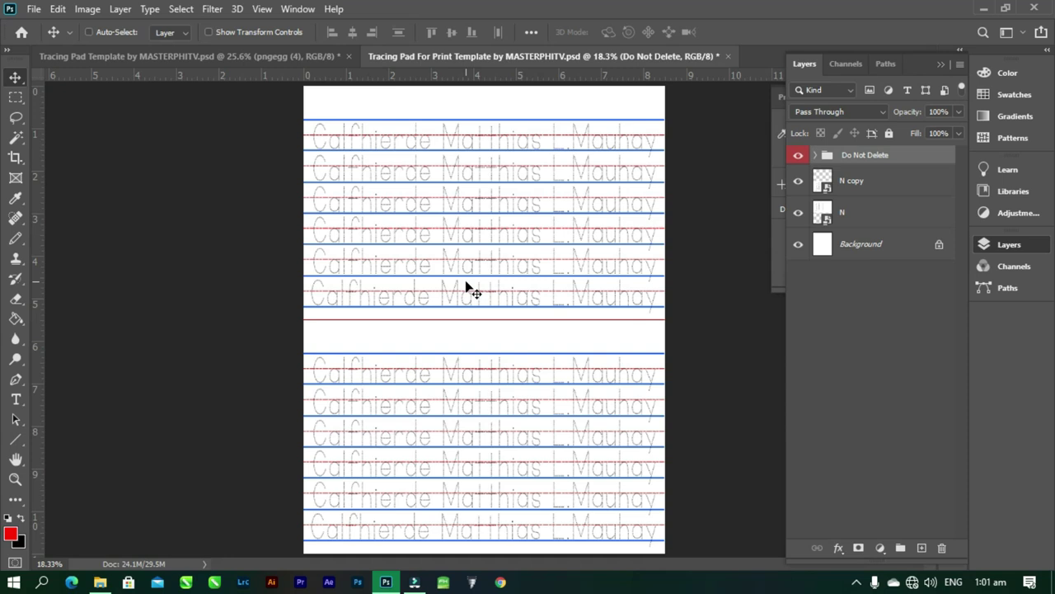
scroll(464, 255, "down", 2)
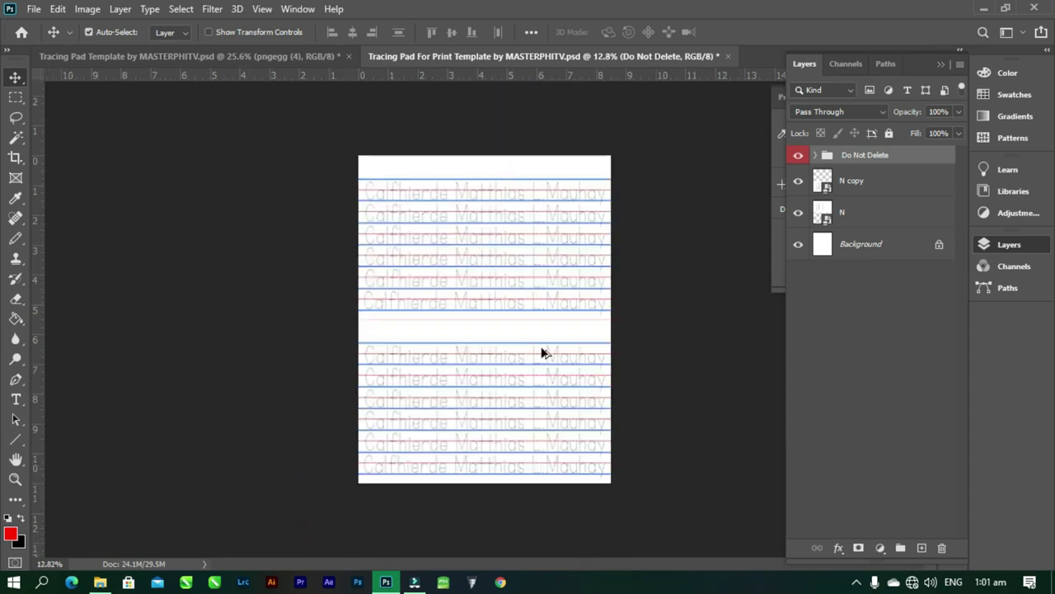
scroll(547, 370, "up", 1)
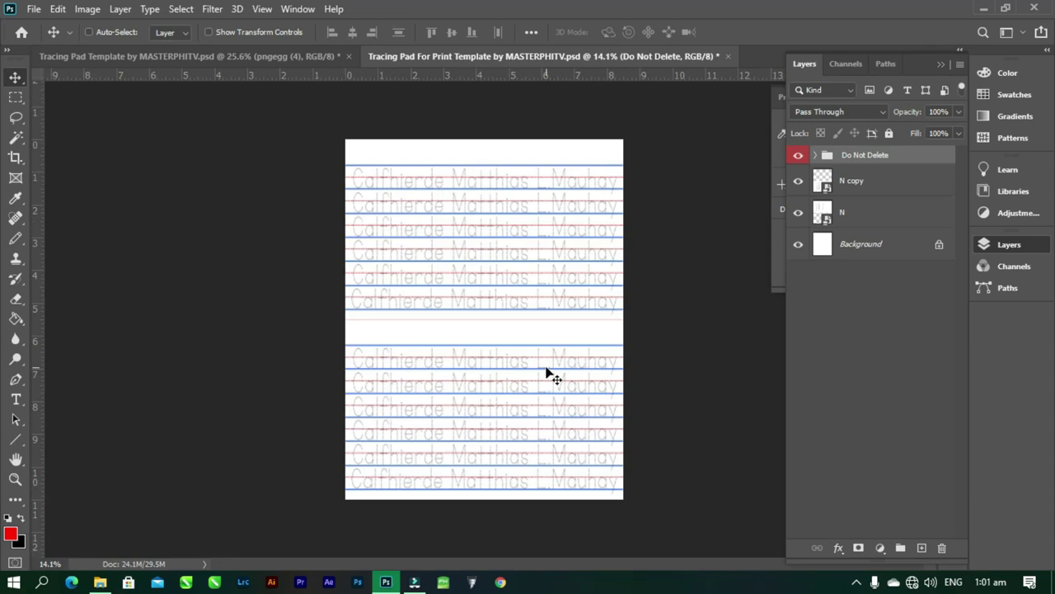
scroll(547, 506, "up", 3)
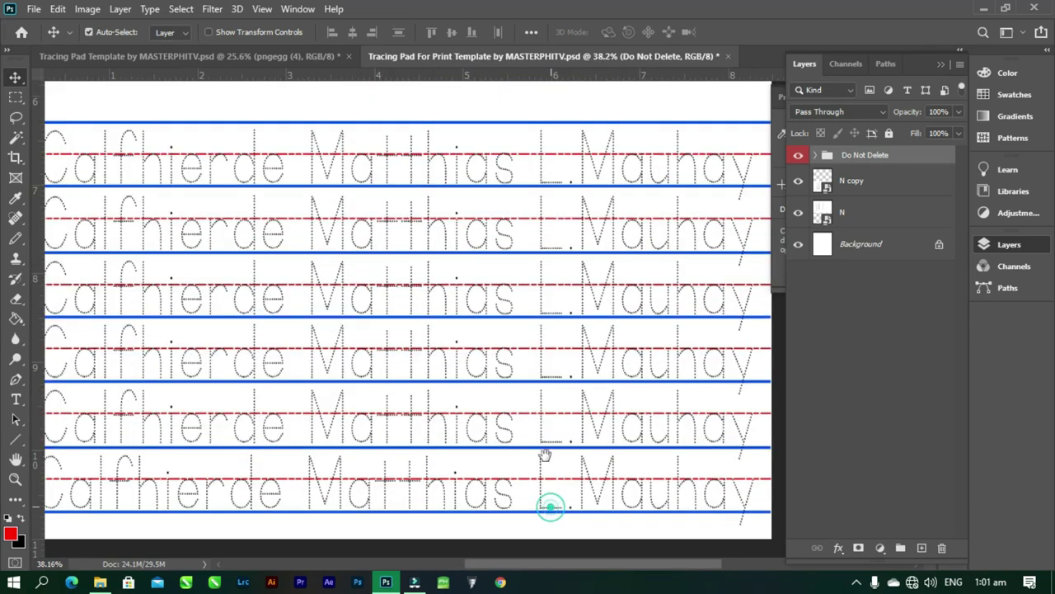
scroll(523, 376, "up", 2)
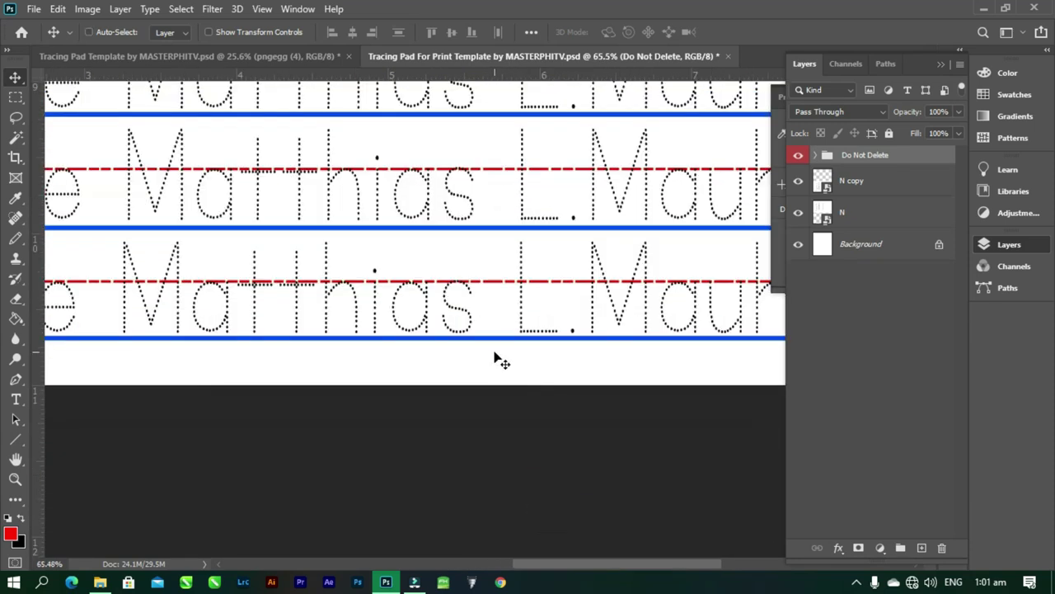
scroll(495, 355, "down", 2)
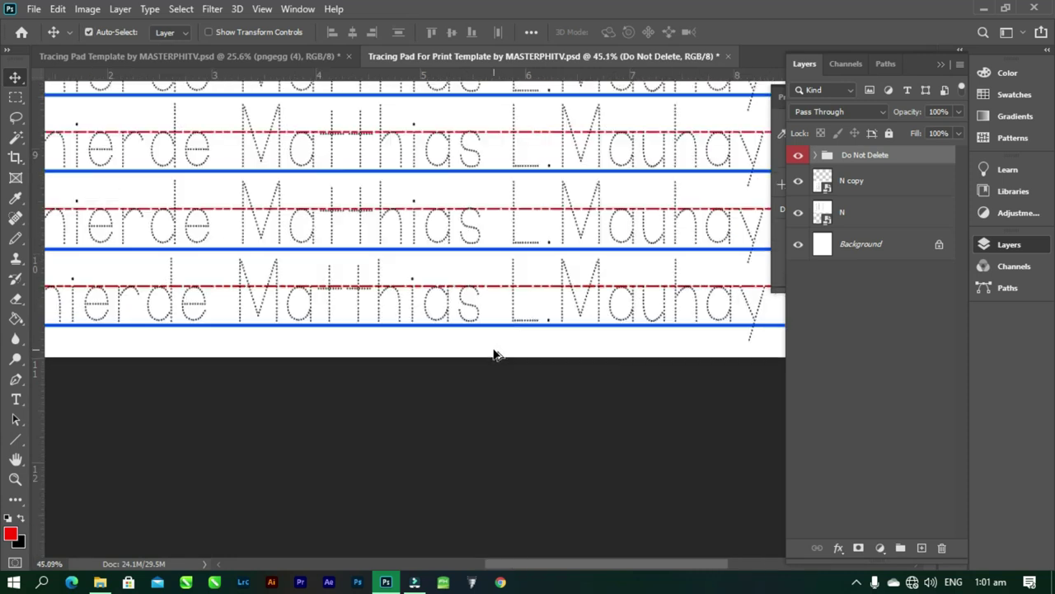
scroll(495, 354, "down", 3)
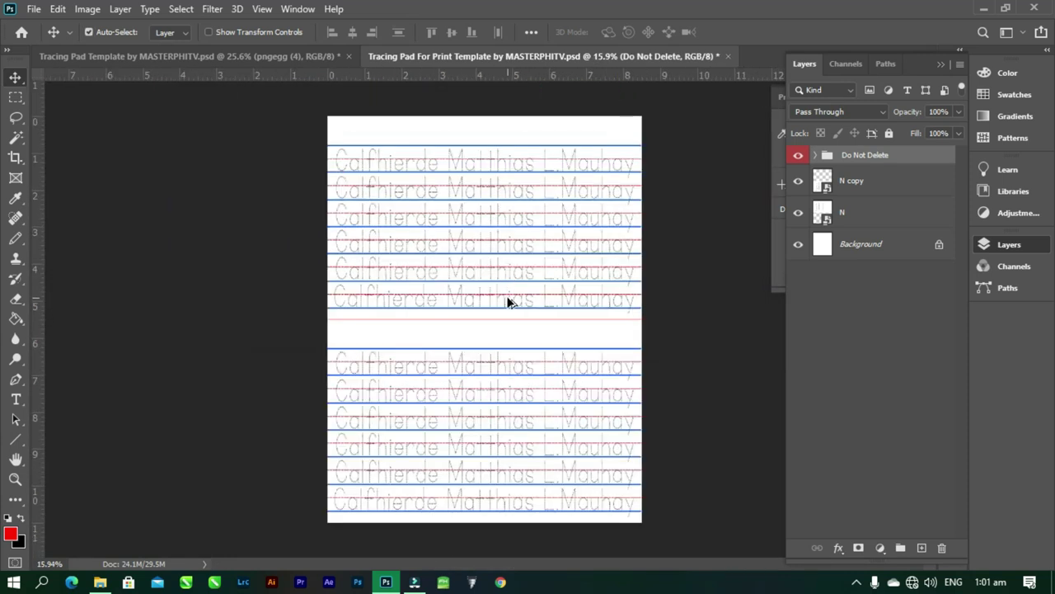
Open the print settings, review the Pigment printer's additional options such as Rotate 180°, and close the settings without printing
key("ctrl")
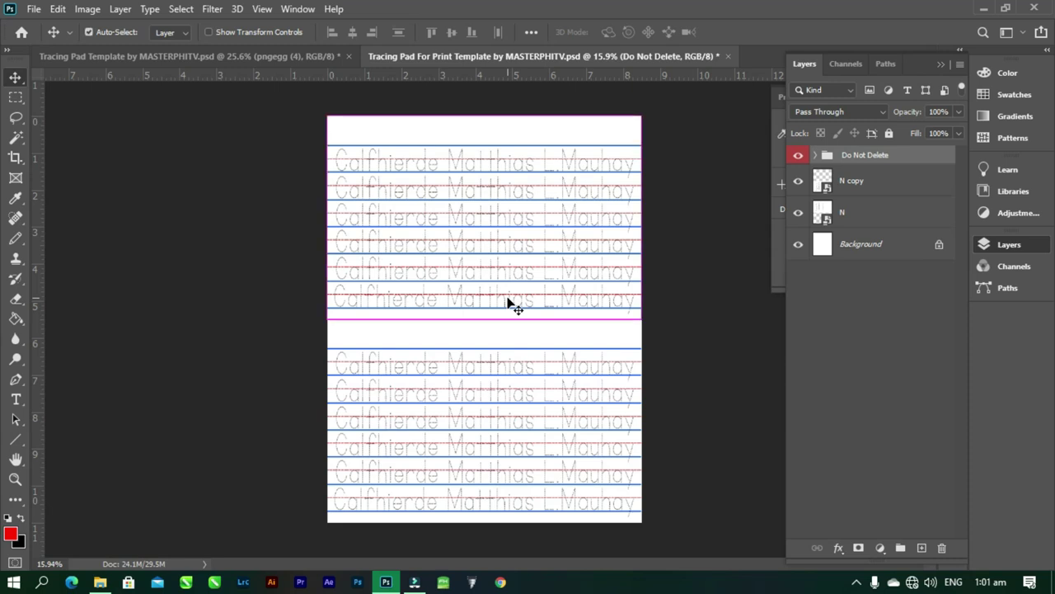
key("ctrl+p")
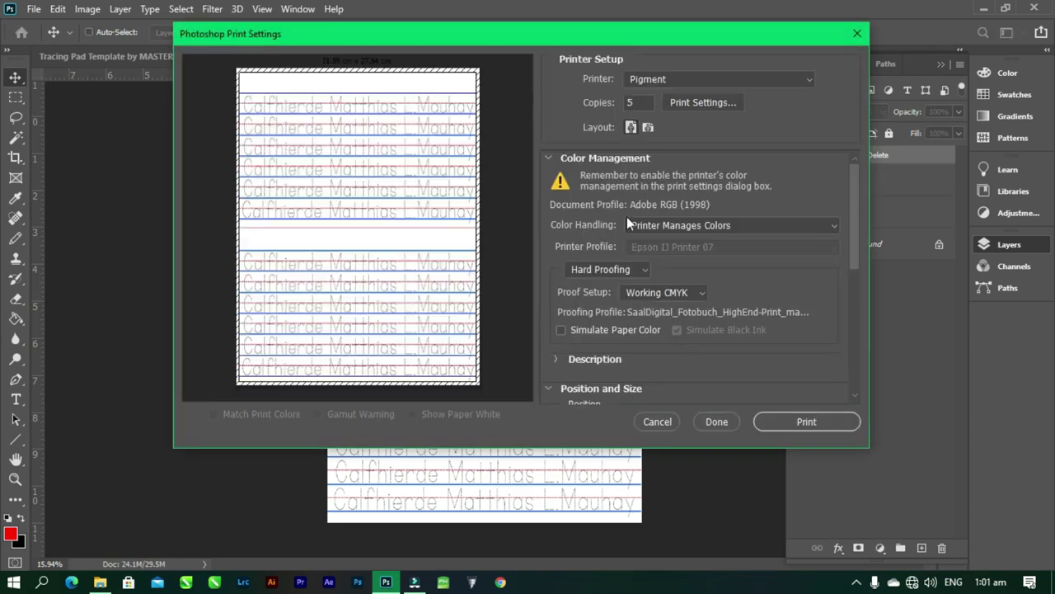
left_click(689, 107)
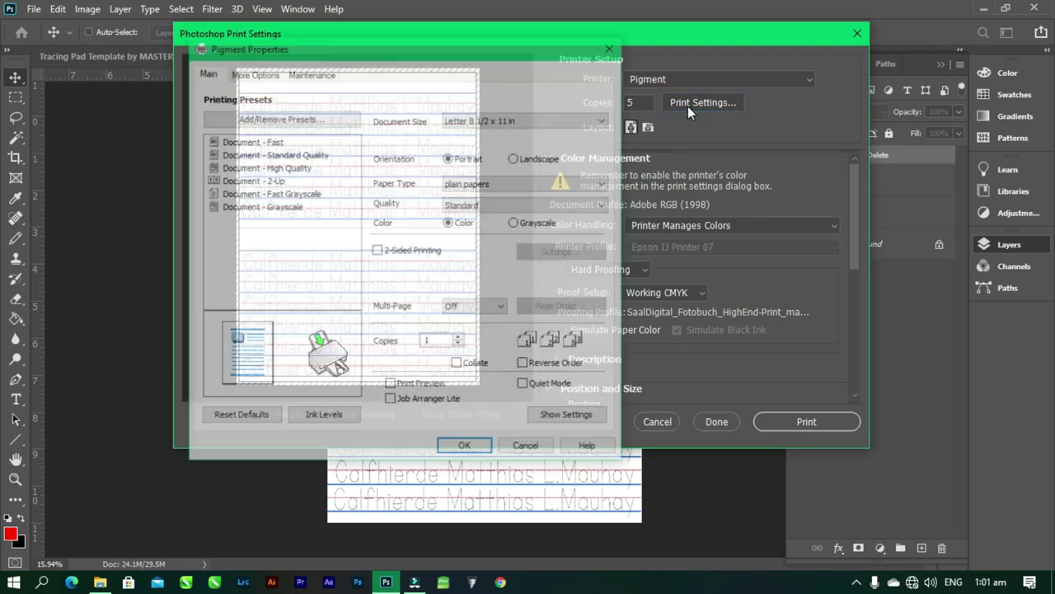
left_click(249, 75)
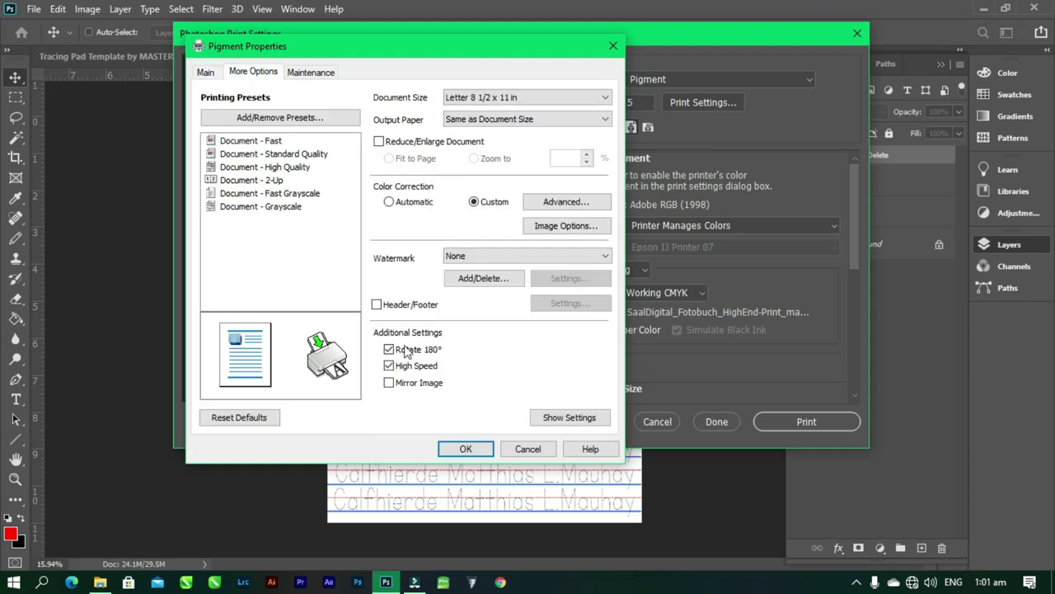
left_click(465, 449)
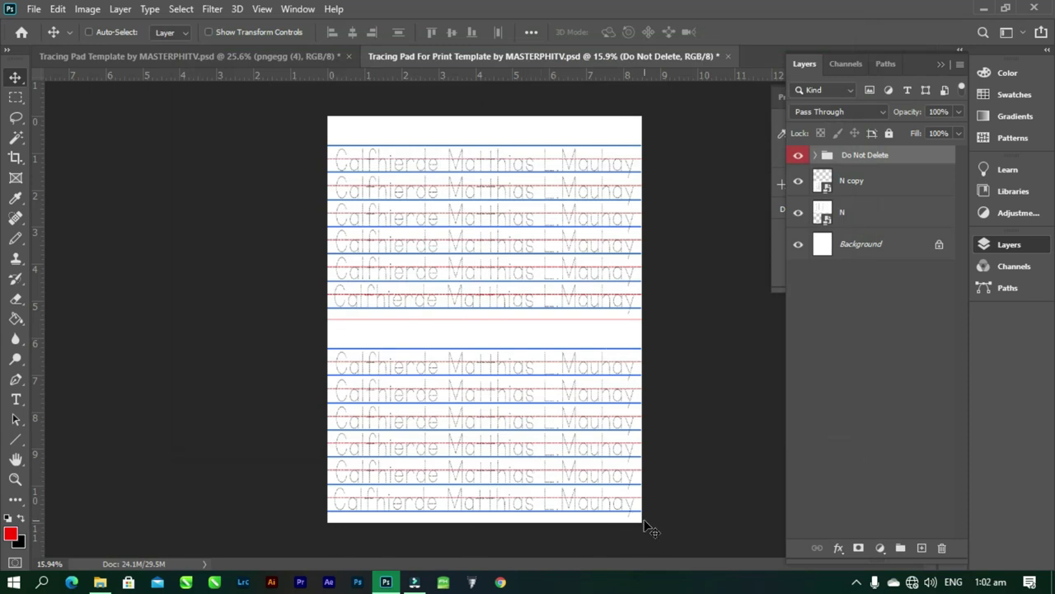
Compare the print sheet's bottom margin beneath the last tracing line with the blank margin above the first line
scroll(641, 527, "up", 3)
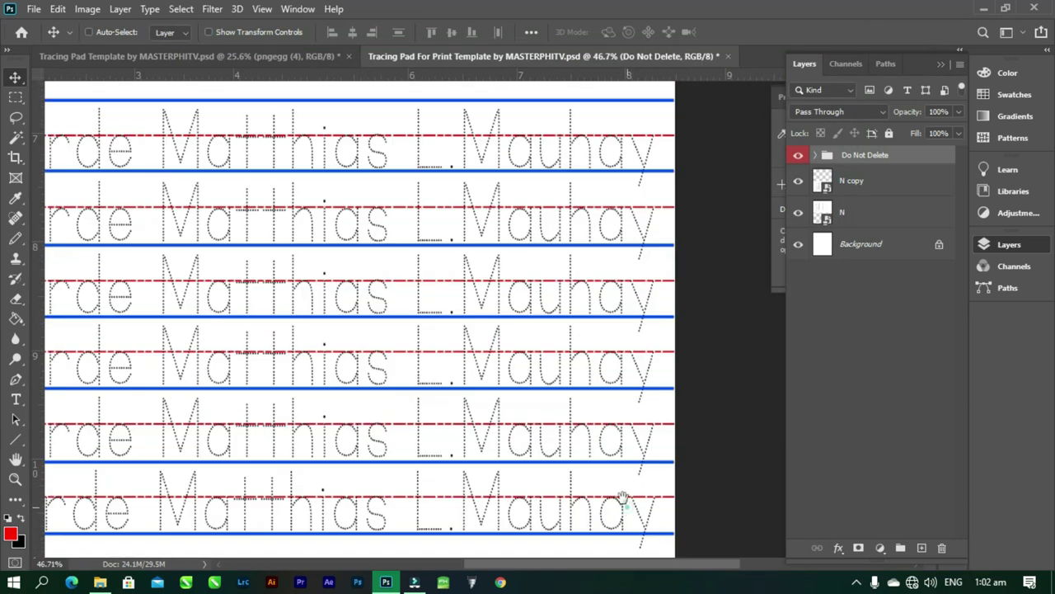
scroll(623, 497, "up", 2)
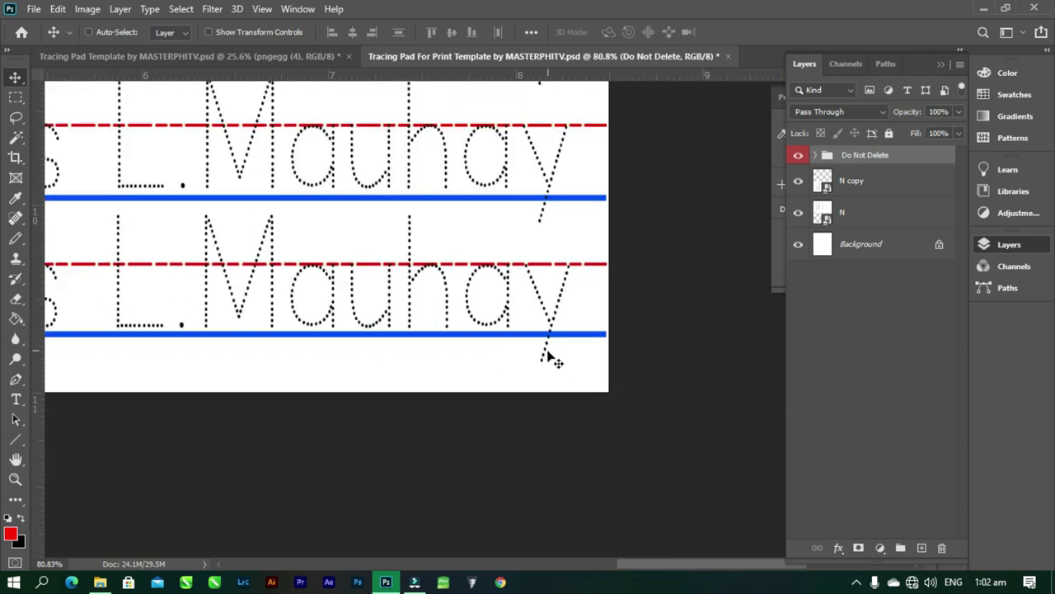
scroll(548, 367, "down", 2)
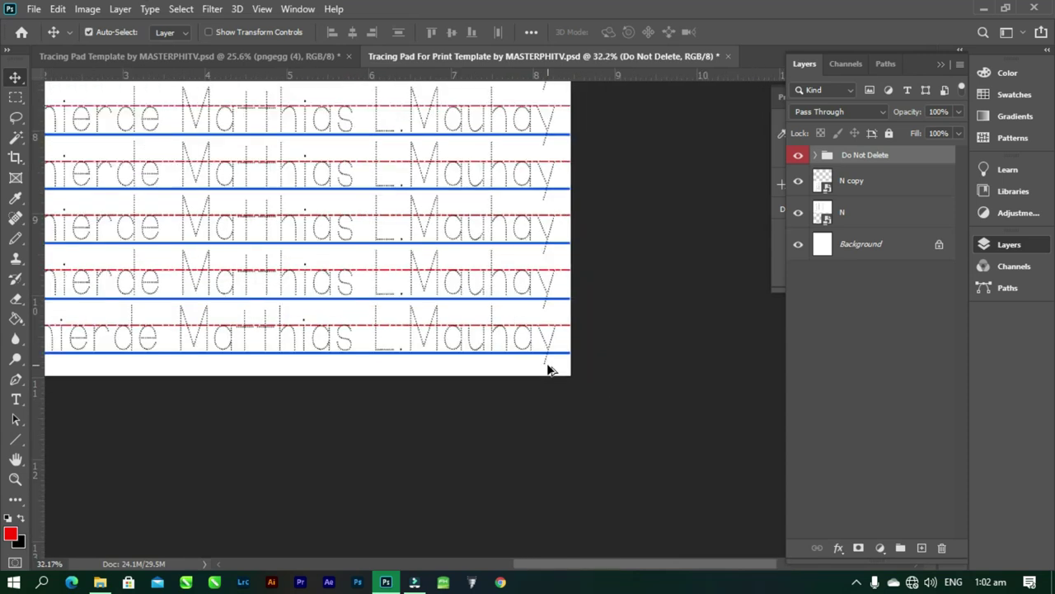
scroll(550, 368, "down", 2)
scroll(502, 122, "up", 3)
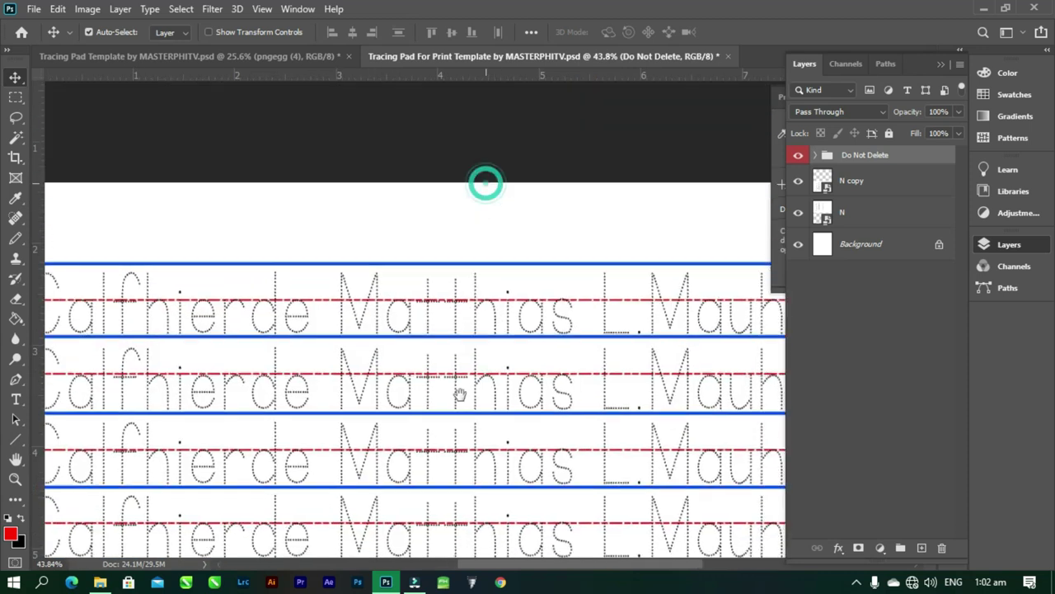
scroll(530, 313, "down", 3)
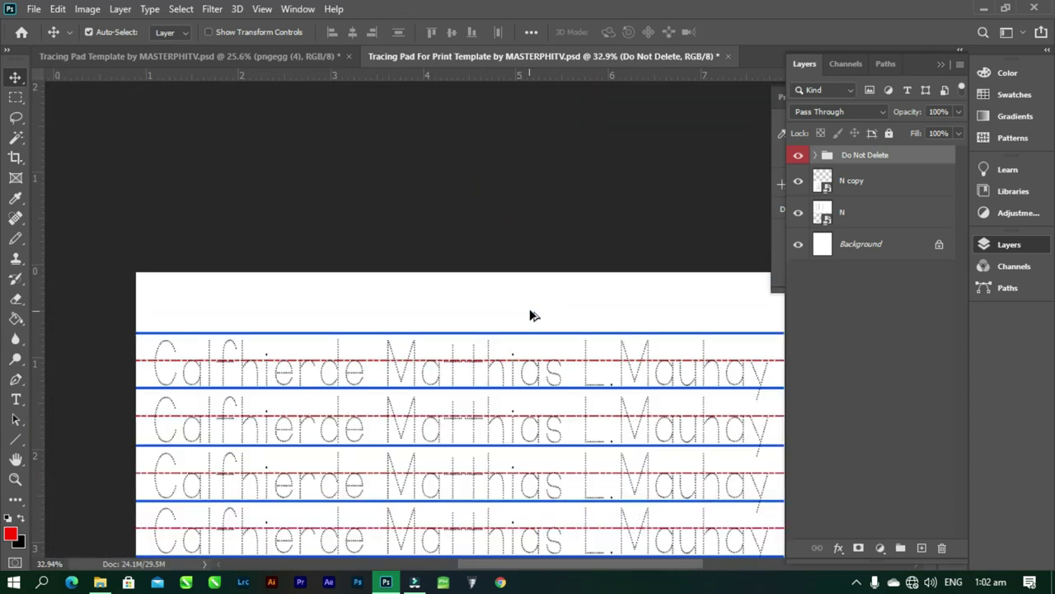
scroll(564, 323, "down", 1)
scroll(564, 323, "up", 1)
scroll(569, 336, "down", 1)
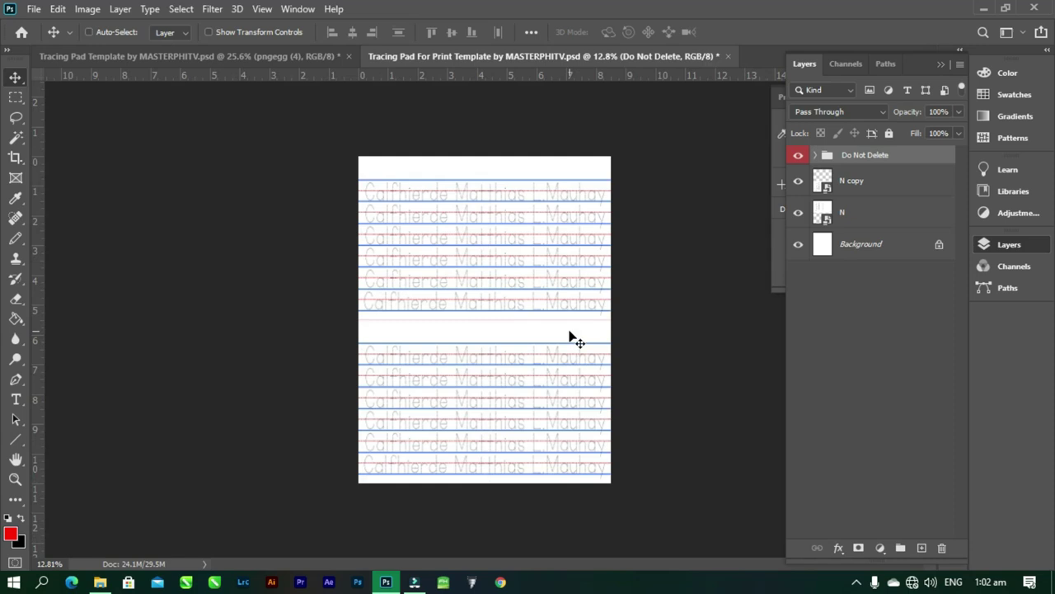